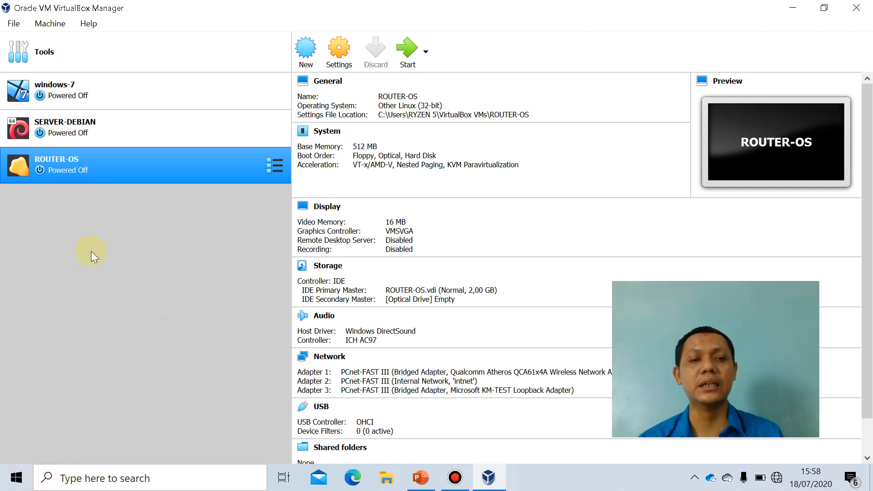
Start creating a new virtual machine and name it VIRTUAL-PC.
click(311, 55)
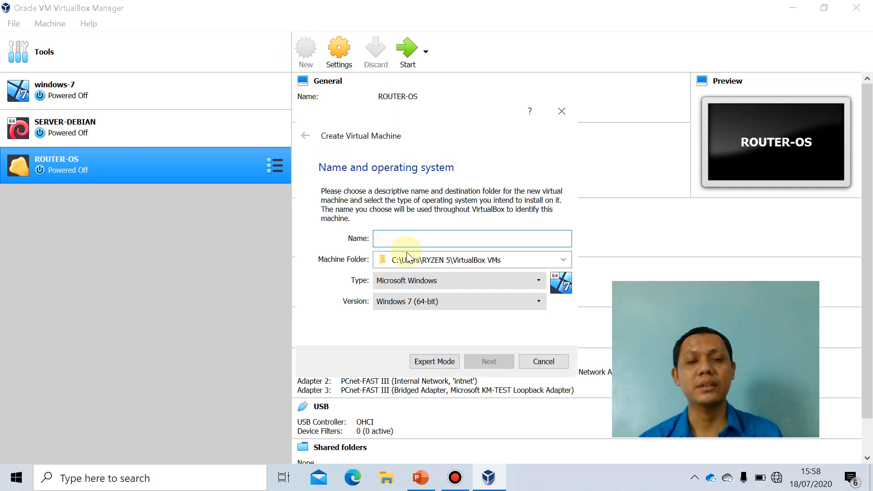
text(vi)
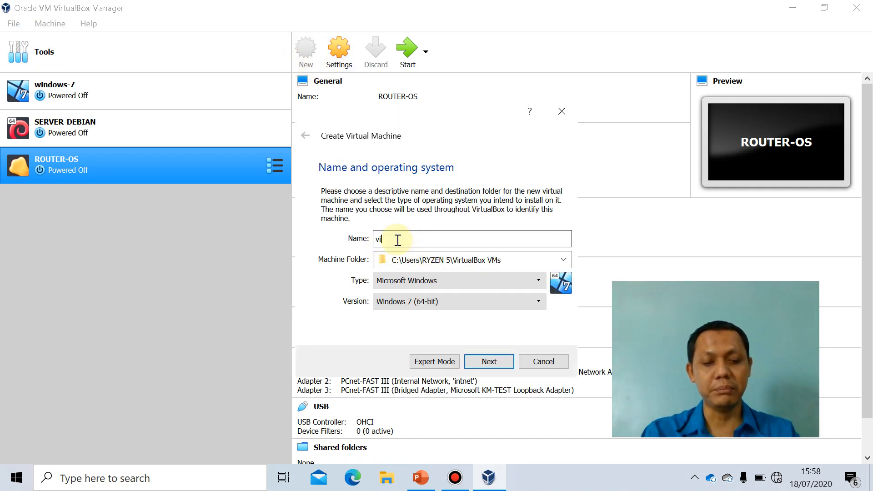
text(rtual)
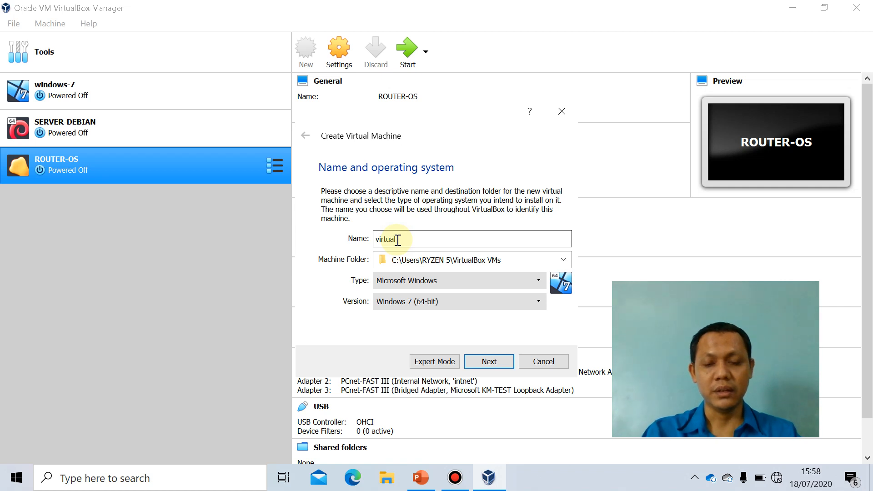
key(BackSpace)
key(BackSpace)
key(BackSpace)
key(BackSpace)
key(BackSpace)
key(BackSpace)
key(BackSpace)
key(Caps_Lock)
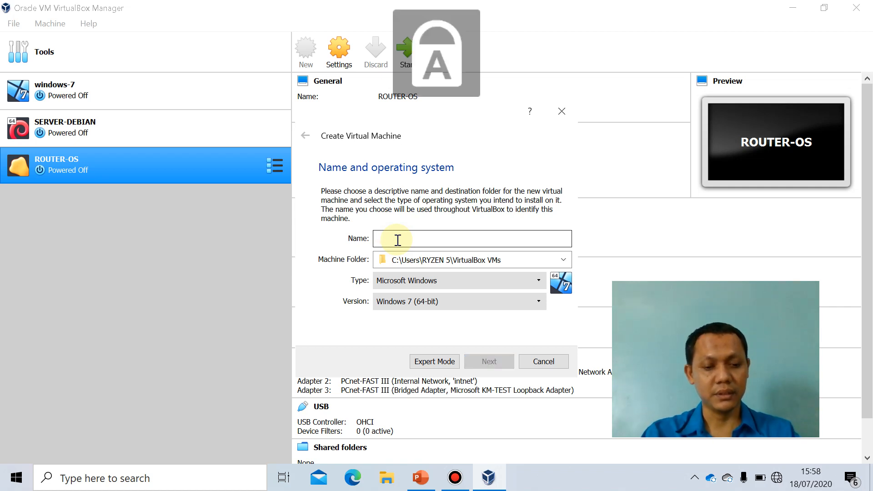
text(VIRTUAL)
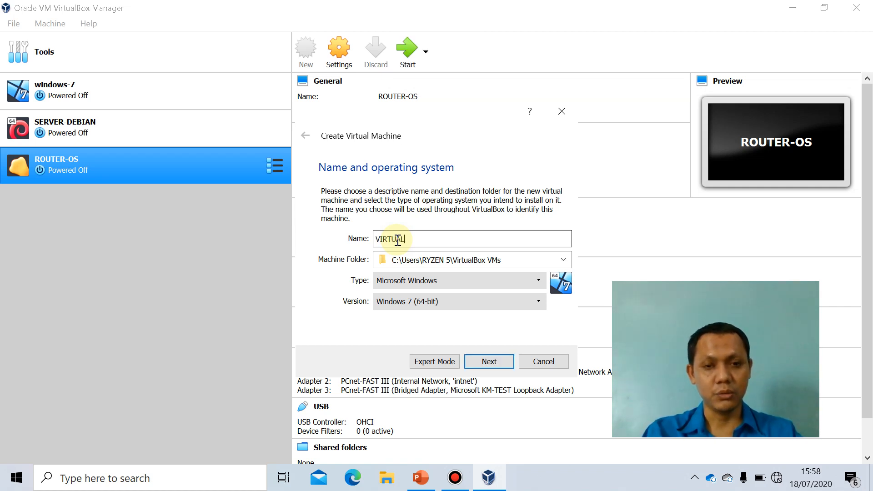
text(-PC)
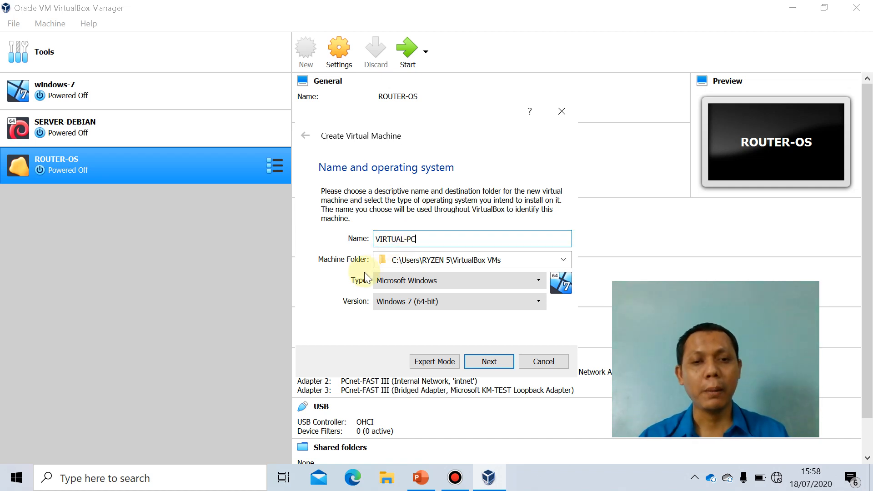
Set the new machine's type to Linux and version to Debian (64-bit), and accept 1024 MB of memory.
click(544, 284)
click(462, 301)
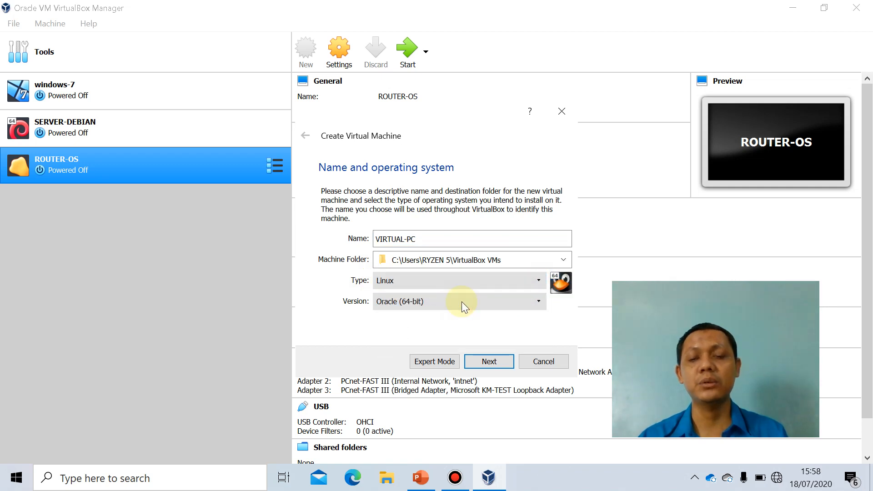
click(537, 306)
click(476, 322)
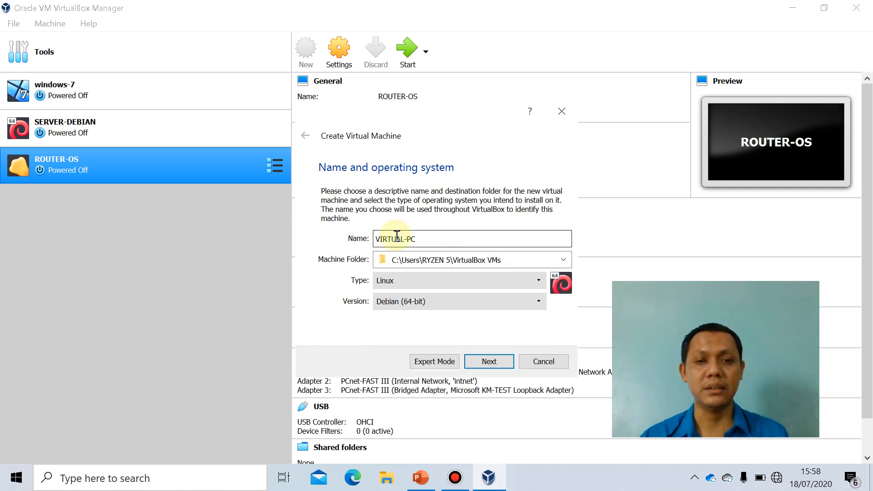
click(484, 362)
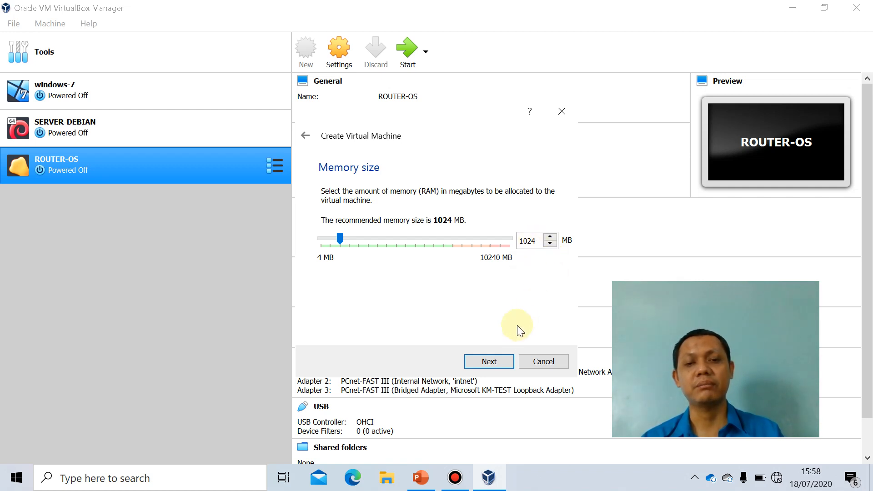
click(489, 360)
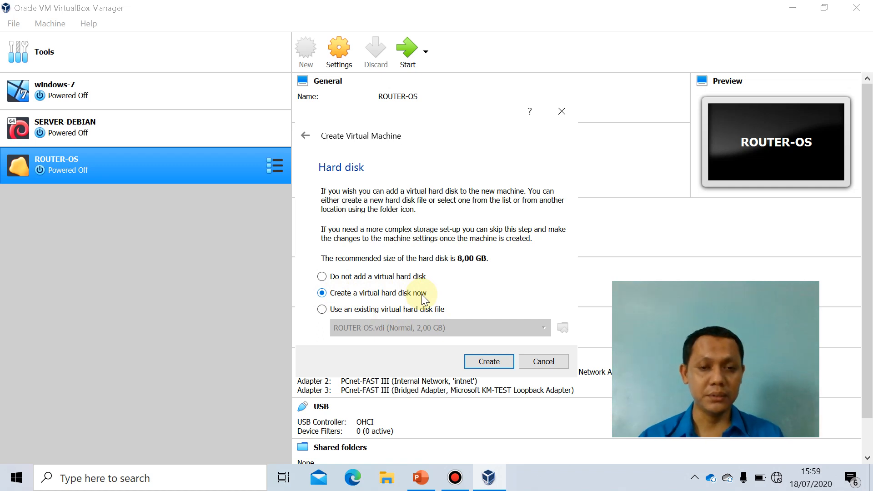
Create a dynamically allocated VDI virtual hard disk of 6,00 GB for VIRTUAL-PC.
click(487, 362)
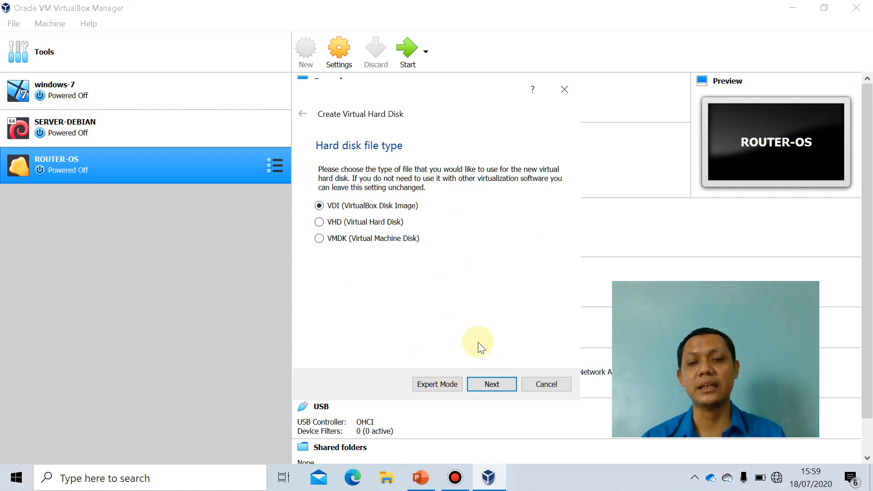
click(498, 386)
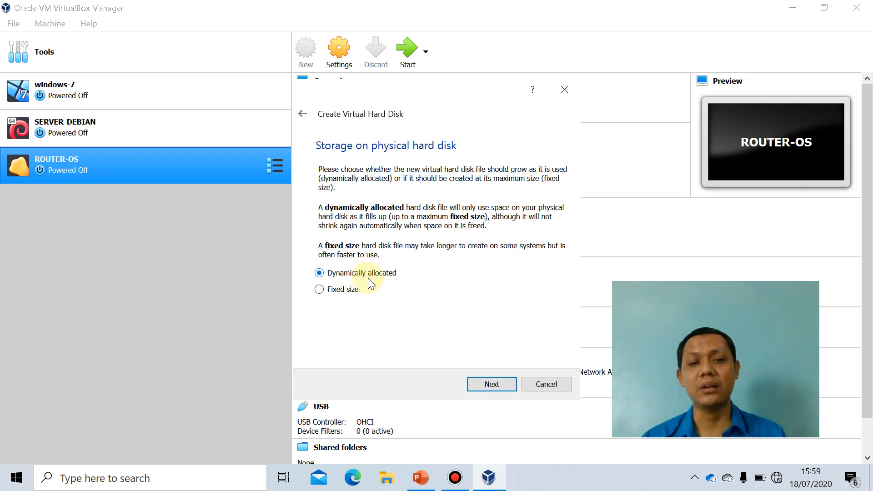
click(490, 386)
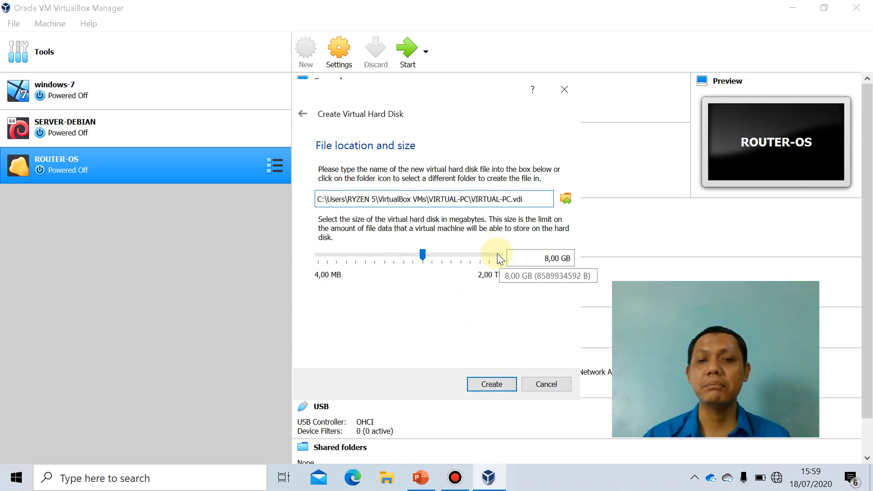
click(544, 258)
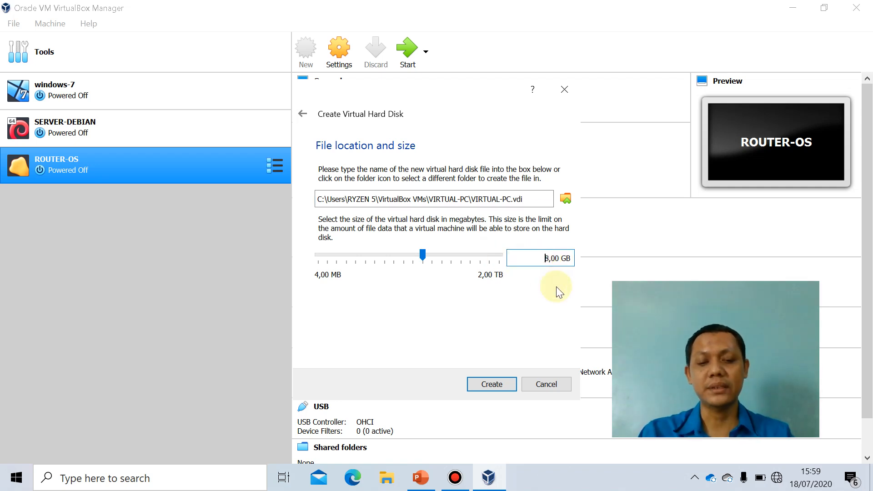
key(Delete)
text(6)
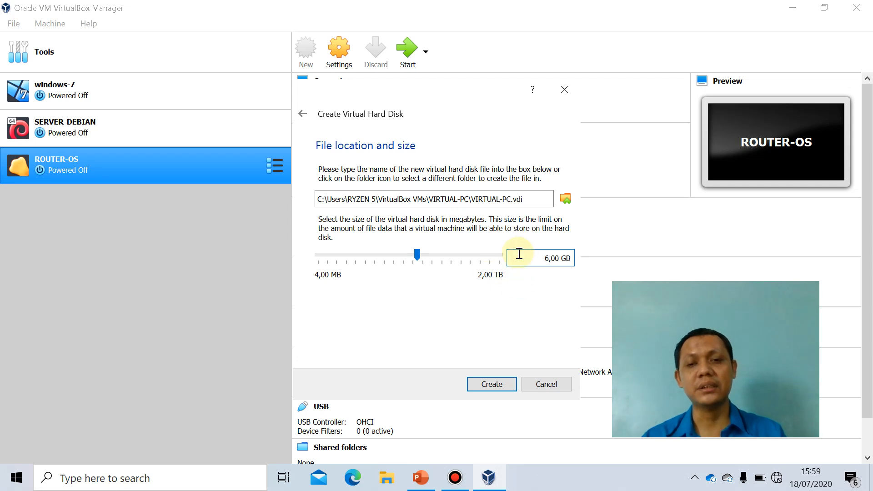
click(490, 387)
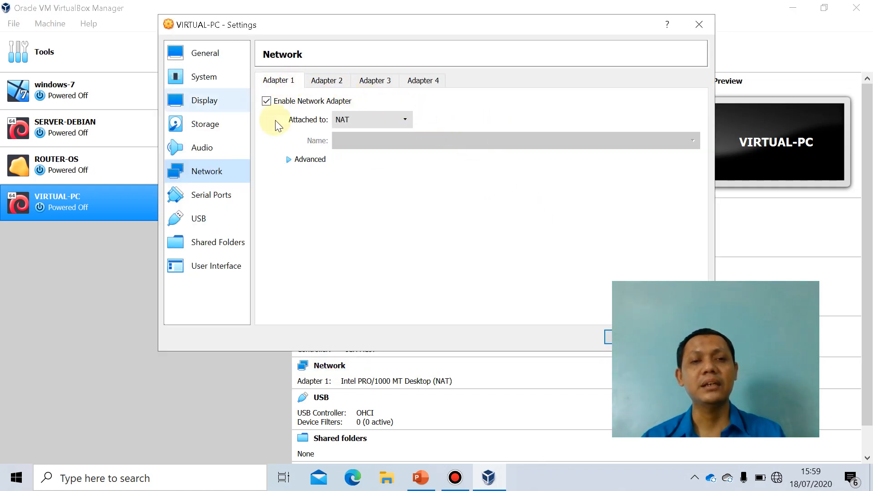
Attach VIRTUAL-PC's network Adapter 1 to the Host-only Adapter.
click(403, 119)
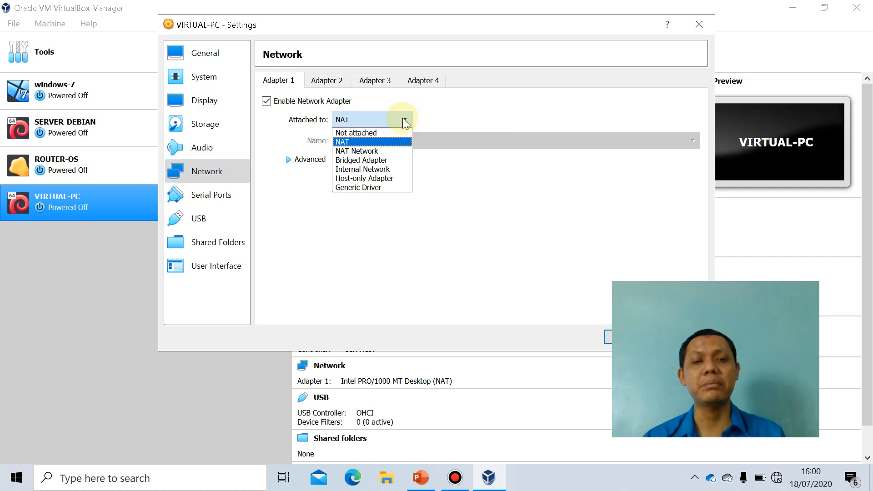
click(383, 178)
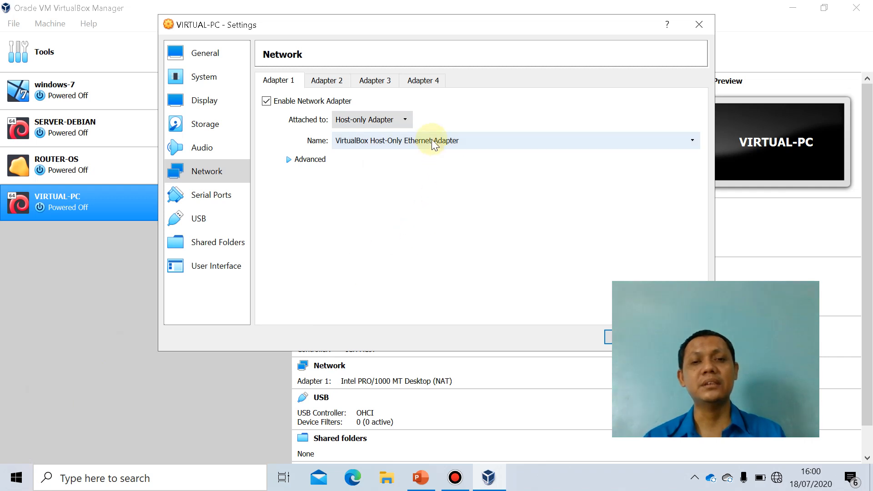
drag(512, 26, 399, 20)
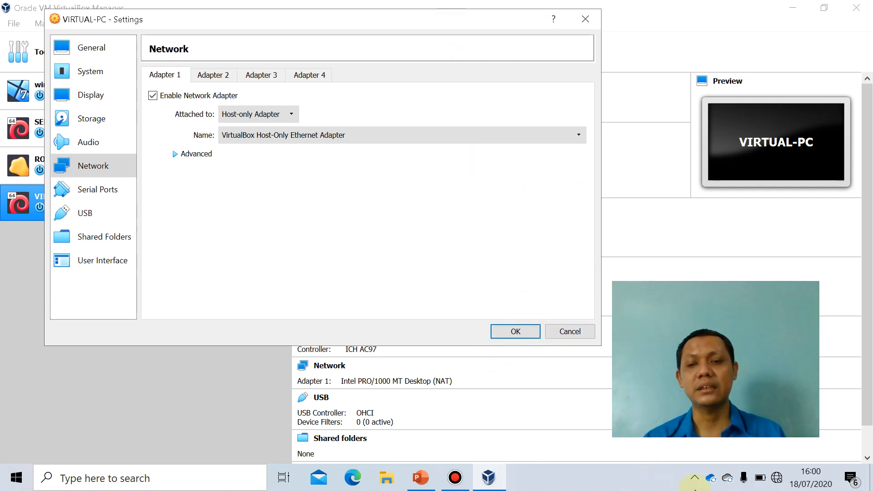
Check the host-only adapter among the Windows network connections, close them, and save VIRTUAL-PC's network settings.
right_click(779, 481)
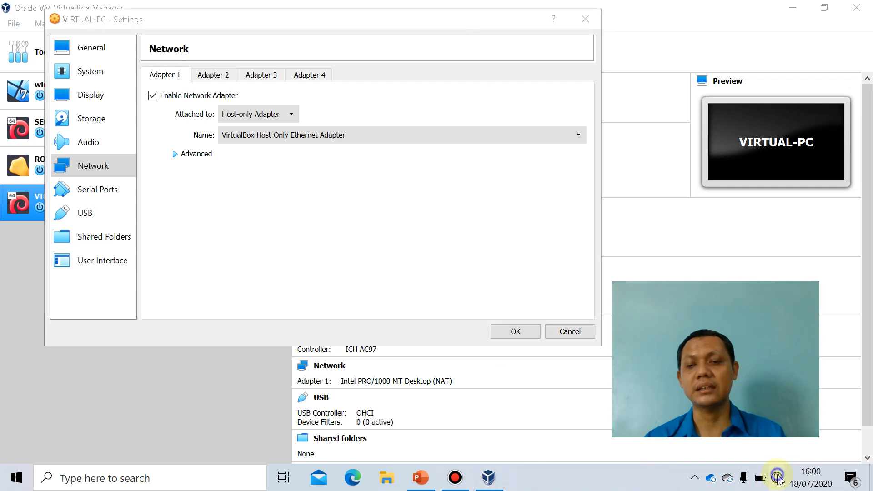
click(782, 458)
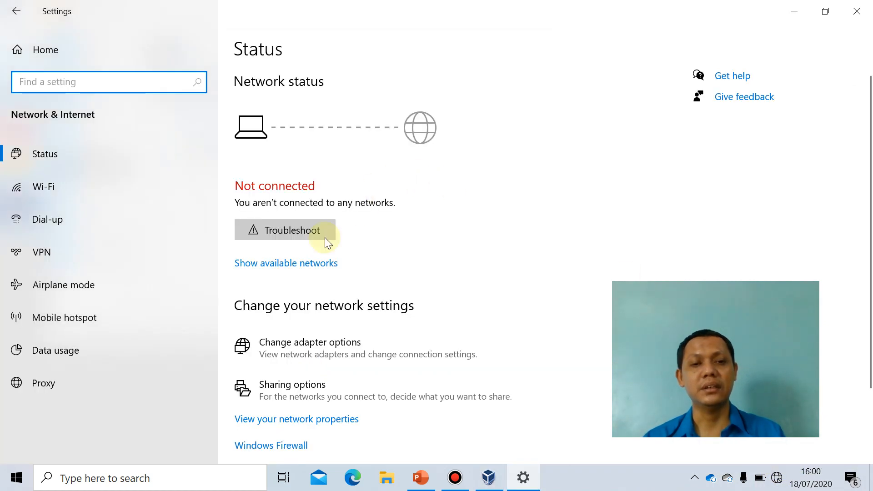
click(331, 348)
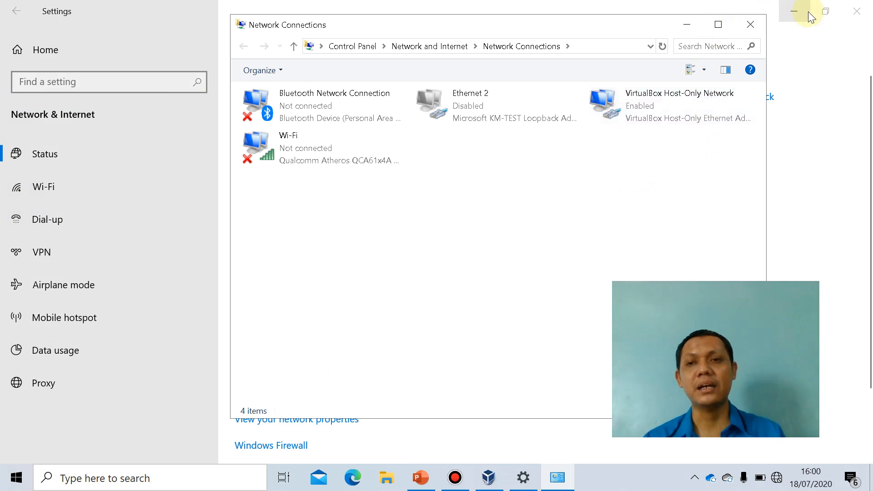
click(857, 11)
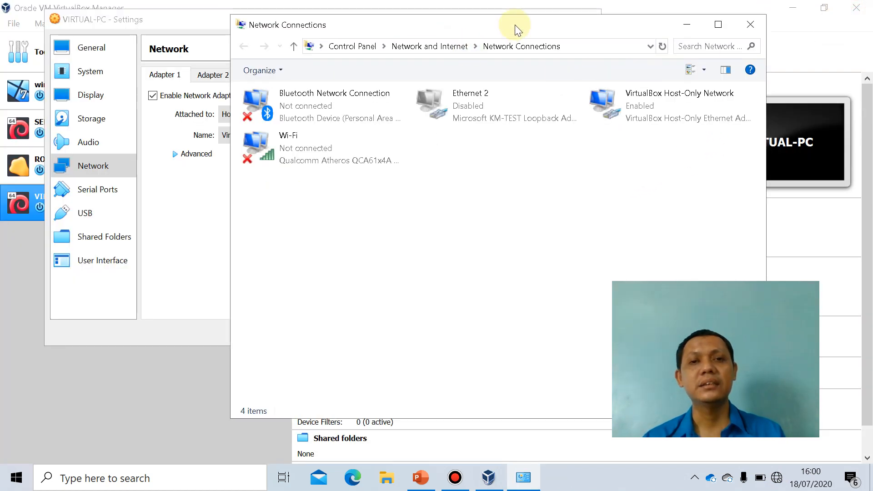
drag(516, 23, 661, 23)
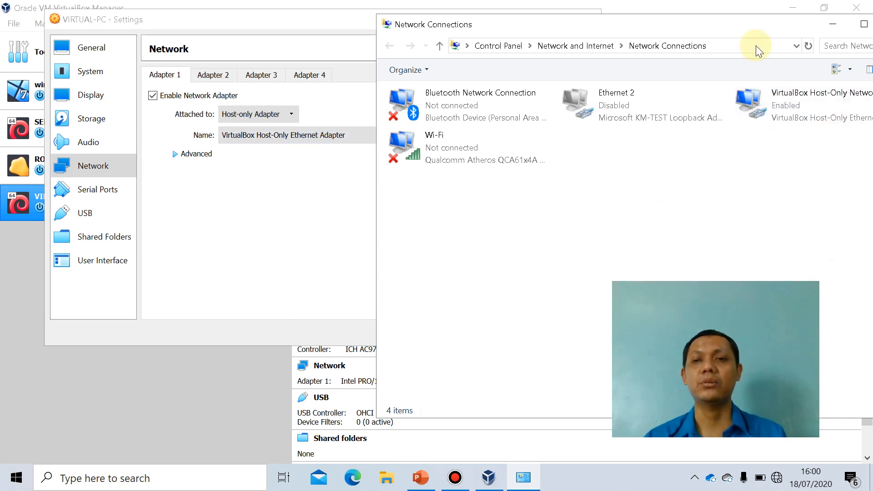
drag(741, 26, 651, 40)
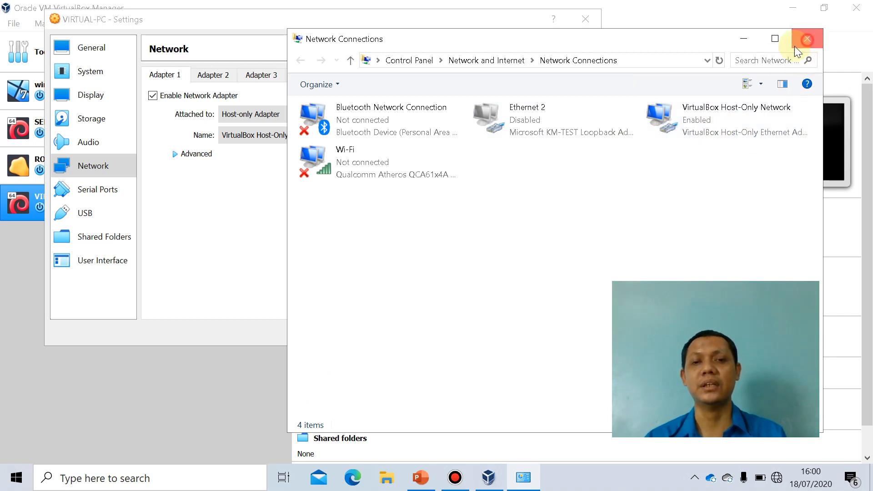
click(806, 39)
click(519, 331)
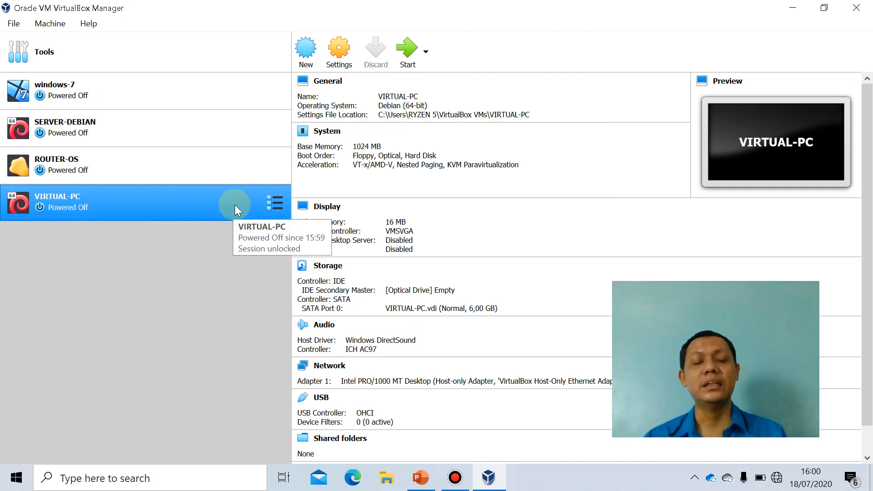
Load debian-8.7.1-amd64-DVD-1.iso into VIRTUAL-PC's empty IDE optical drive, save the storage settings, and start the machine.
click(329, 267)
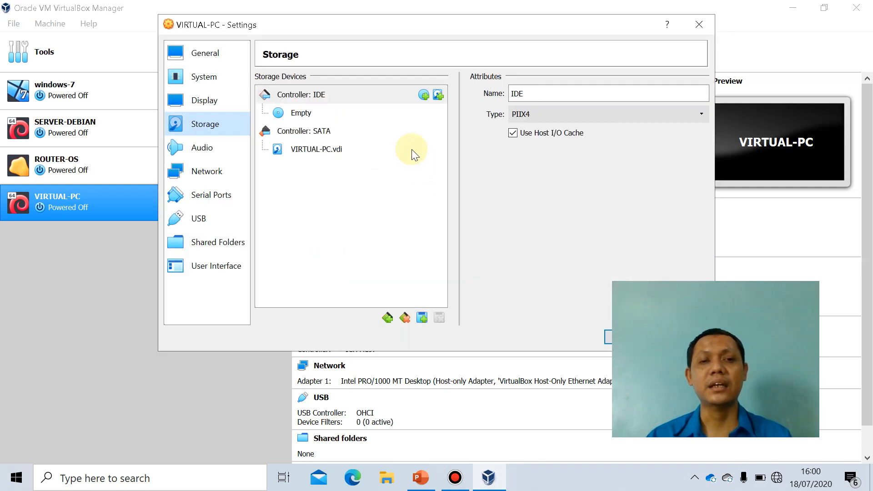
click(302, 115)
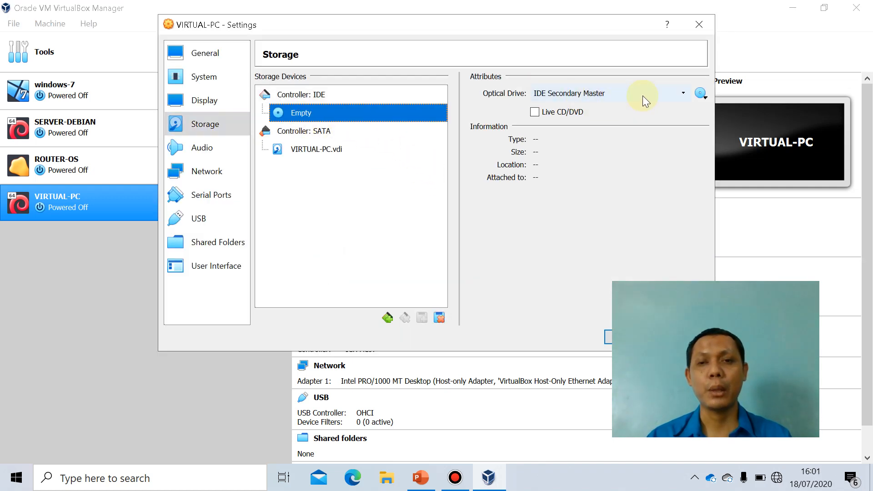
click(707, 97)
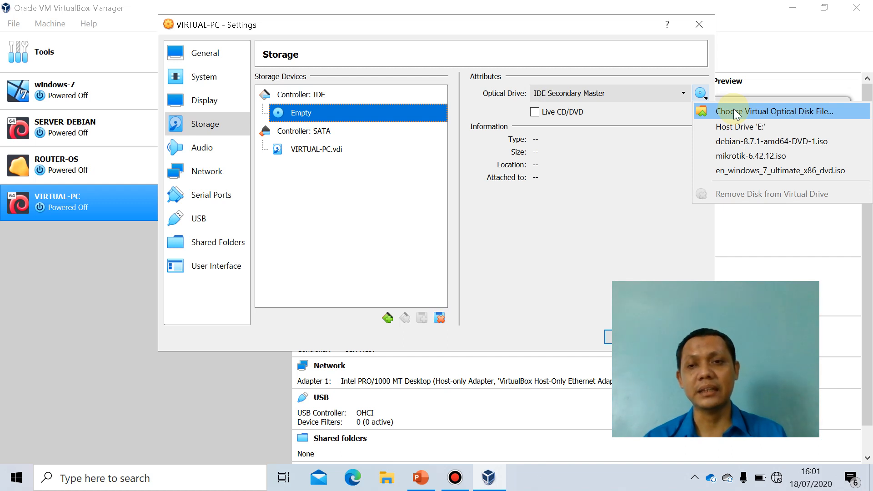
click(734, 113)
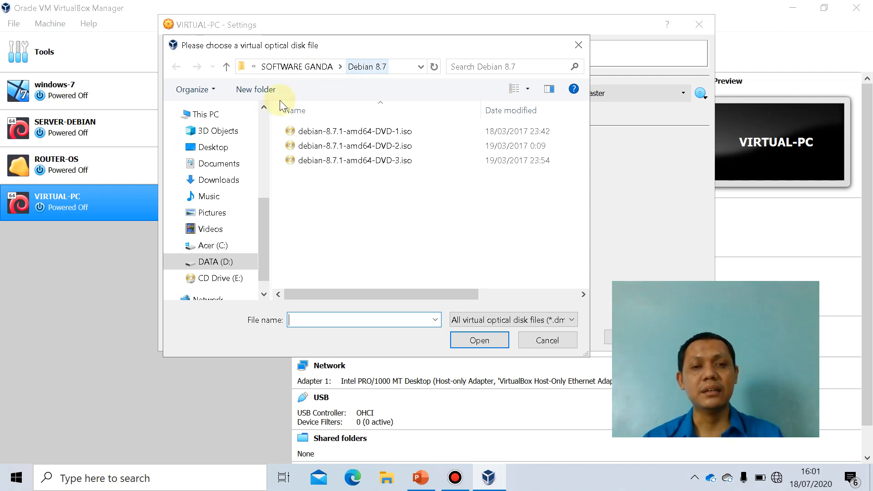
click(400, 132)
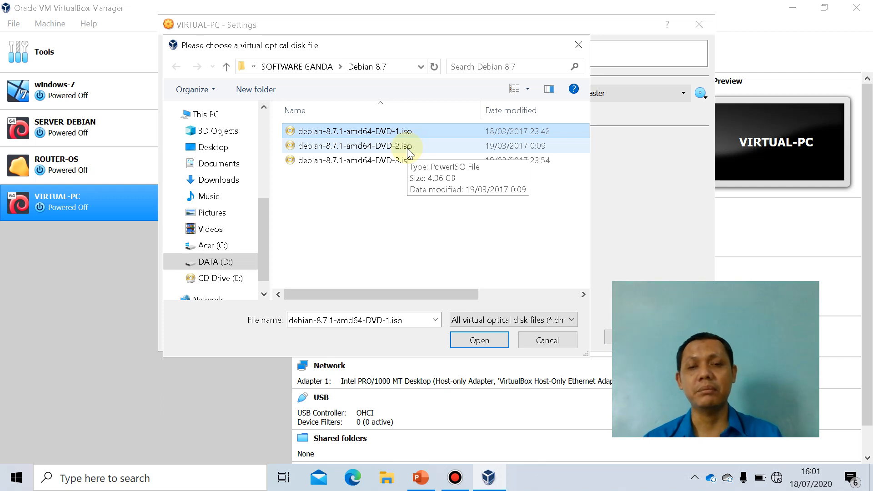
click(487, 341)
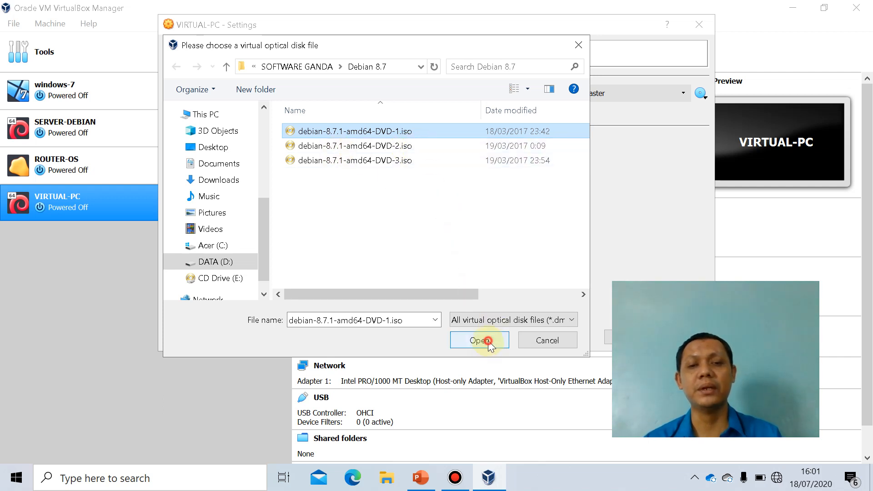
drag(496, 30, 418, 31)
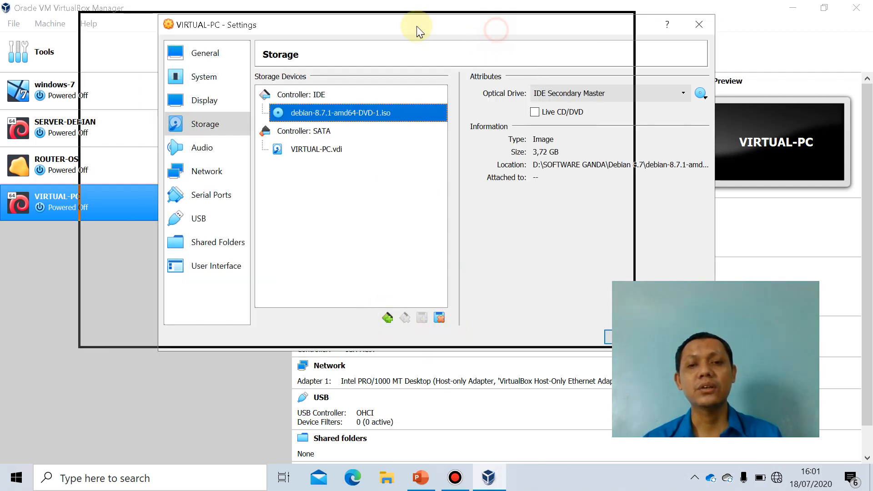
click(550, 331)
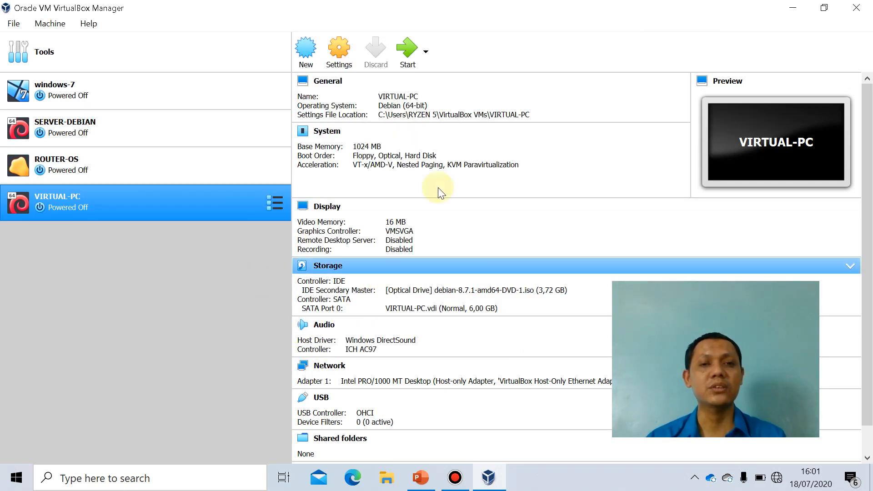
click(407, 55)
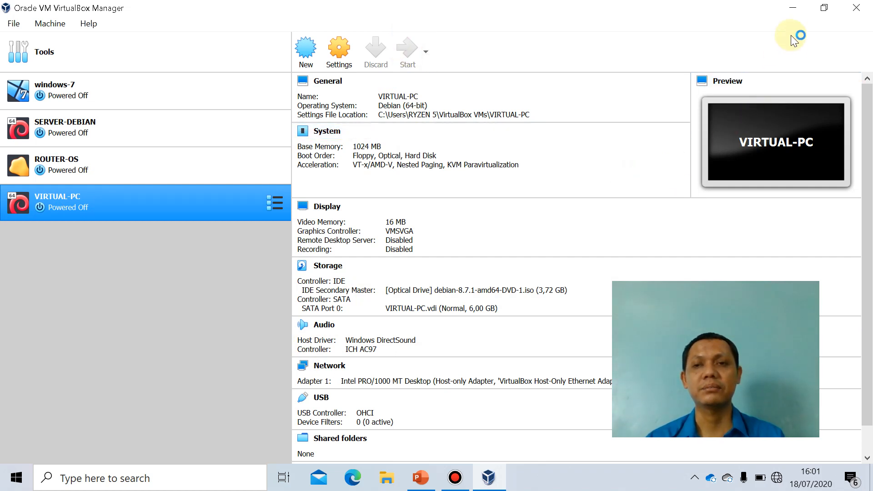
Start the text-mode Install from the Debian boot menu and choose English as the installation language.
click(793, 8)
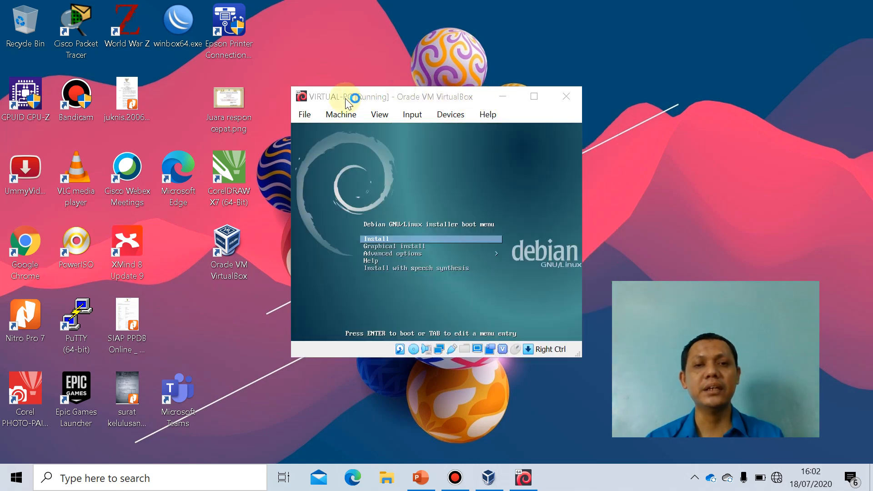
drag(377, 97, 366, 46)
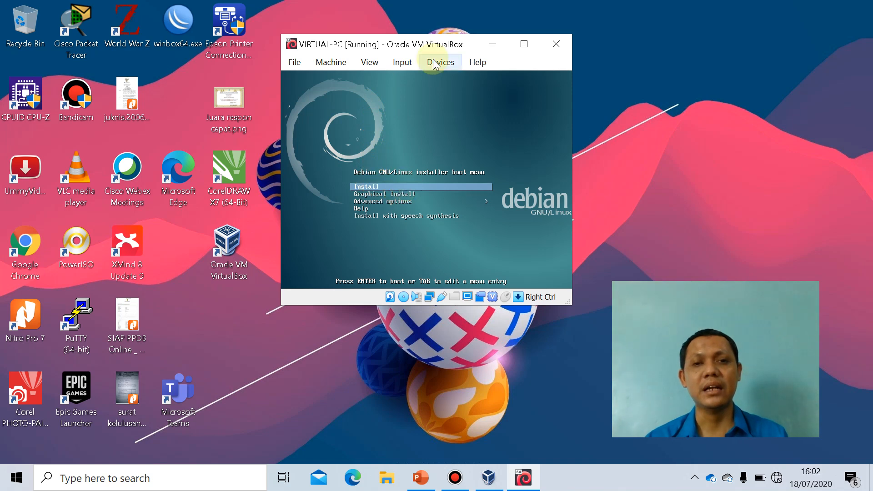
key(Return)
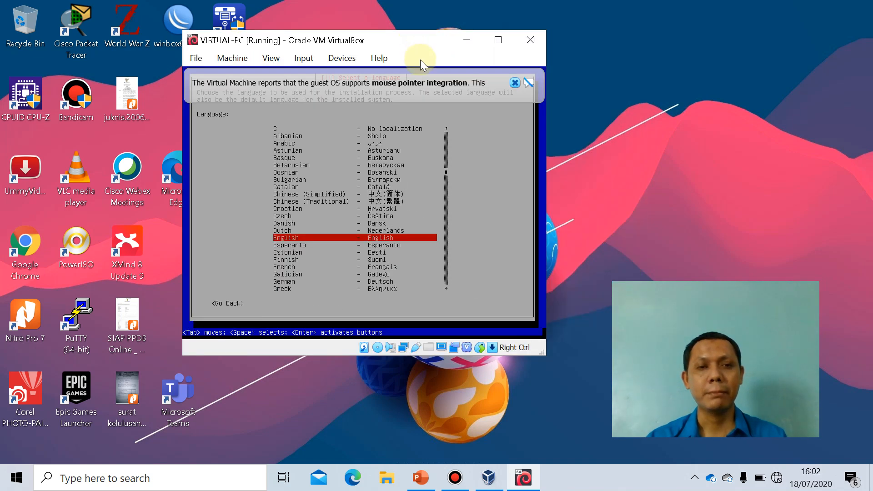
click(515, 83)
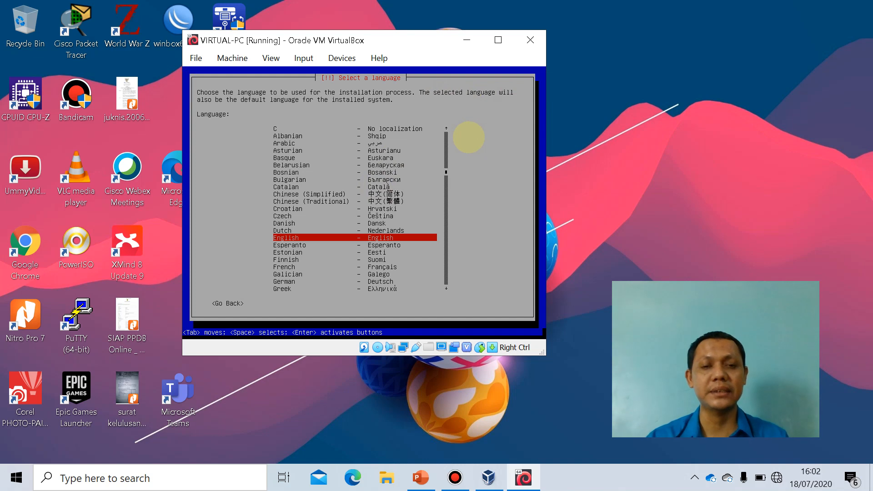
key(Return)
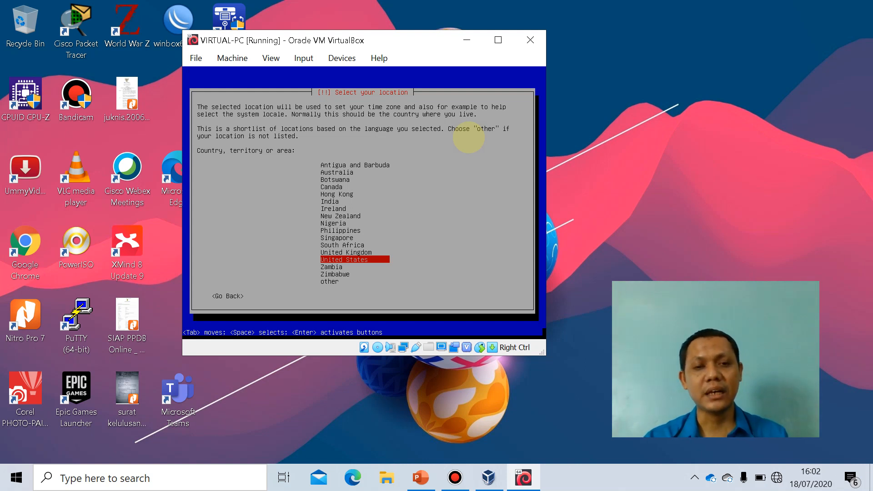
Choose "other" in the installer's location shortlist and select Asia as the continent or region.
key(Down)
key(Down)
key(Down)
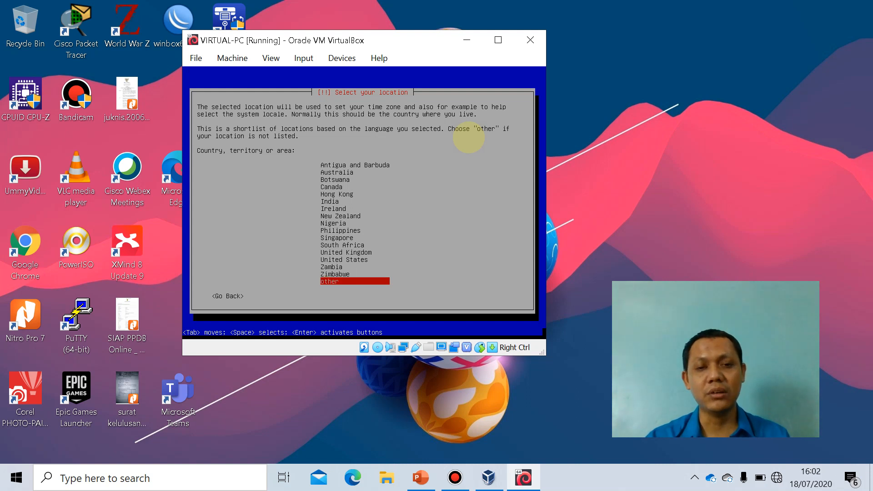
key(Return)
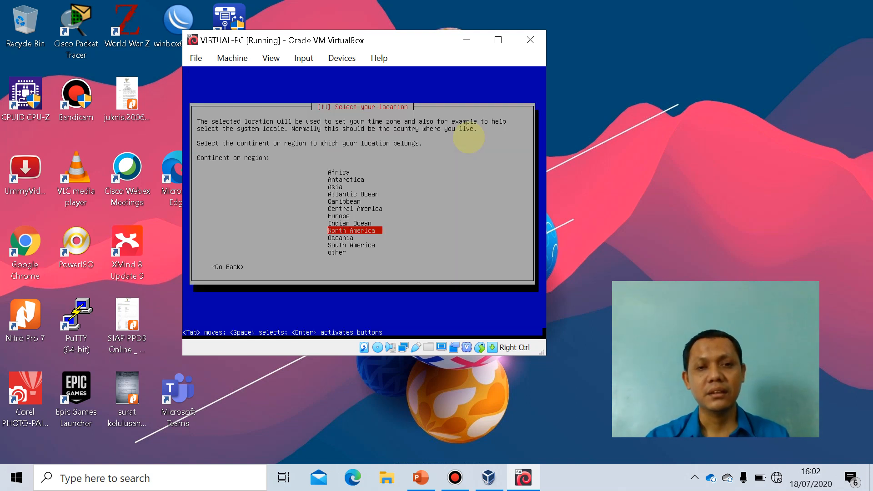
key(Up)
key(Up)
key(Up)
key(Up)
key(Up)
key(Up)
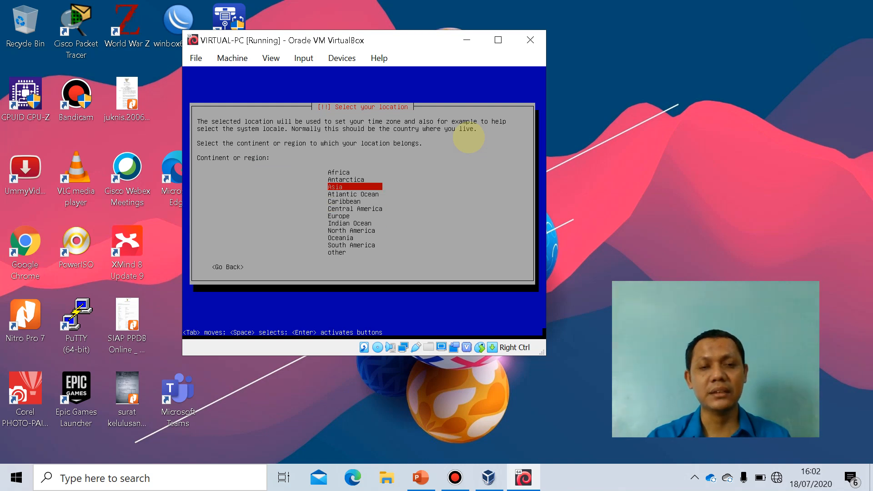
key(Return)
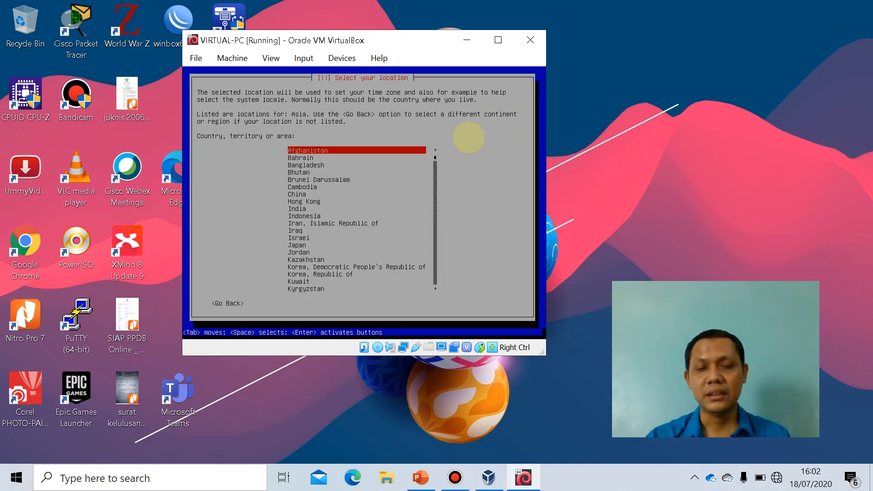
Select Indonesia as the country for the installation.
key(Down)
key(Down)
key(Down)
key(Down)
key(Down)
key(Down)
key(Down)
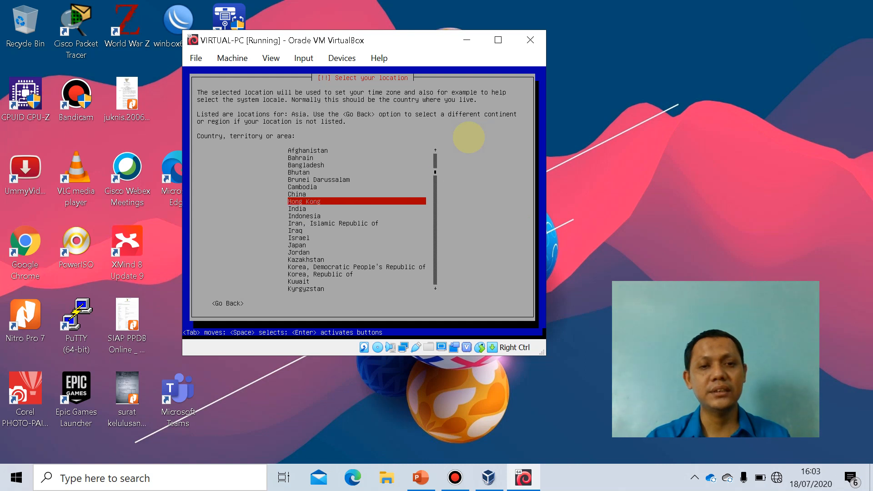
key(Down)
key(Down)
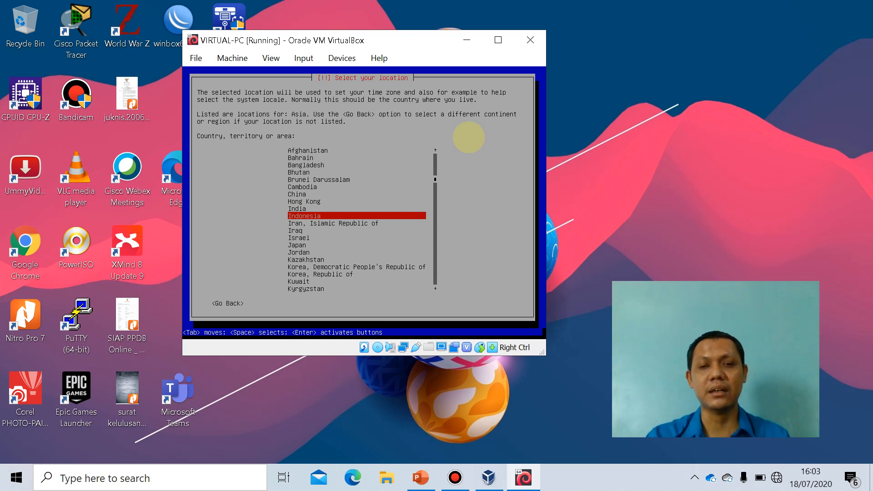
key(Return)
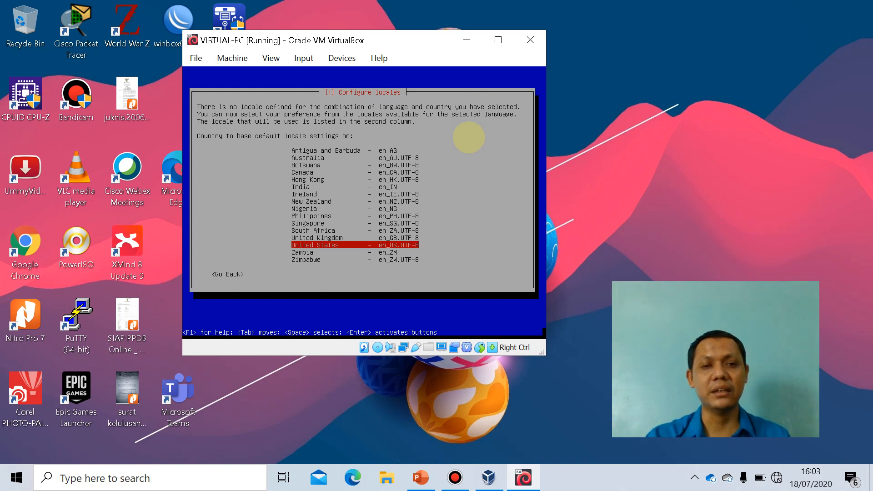
Accept the United States en_US.UTF-8 locale and the American English keymap.
key(Return)
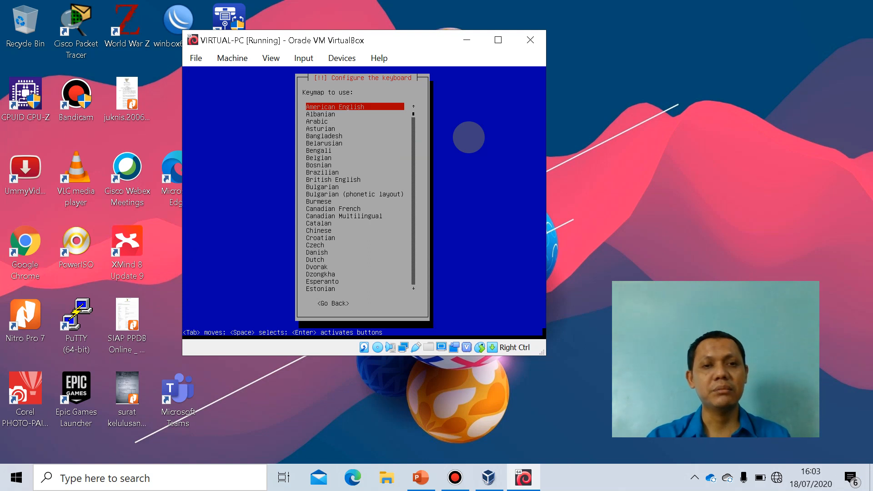
key(Return)
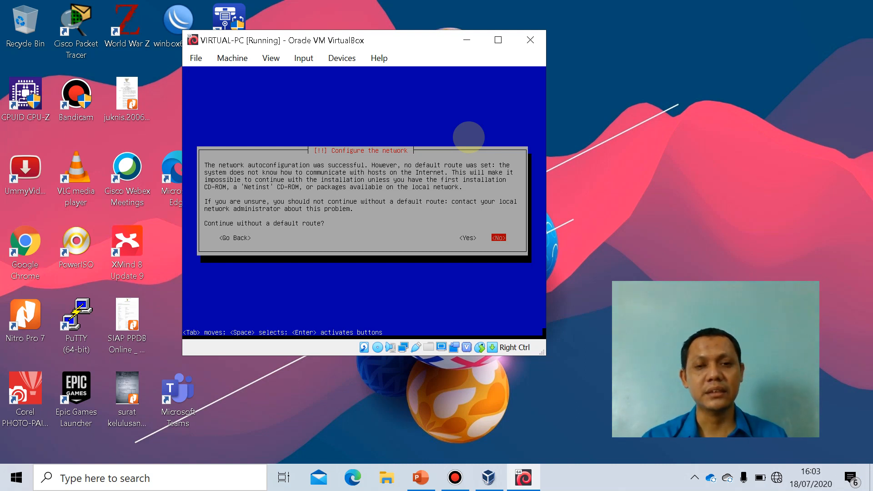
Continue the network configuration without a default route and leave the name server addresses blank.
key(Left)
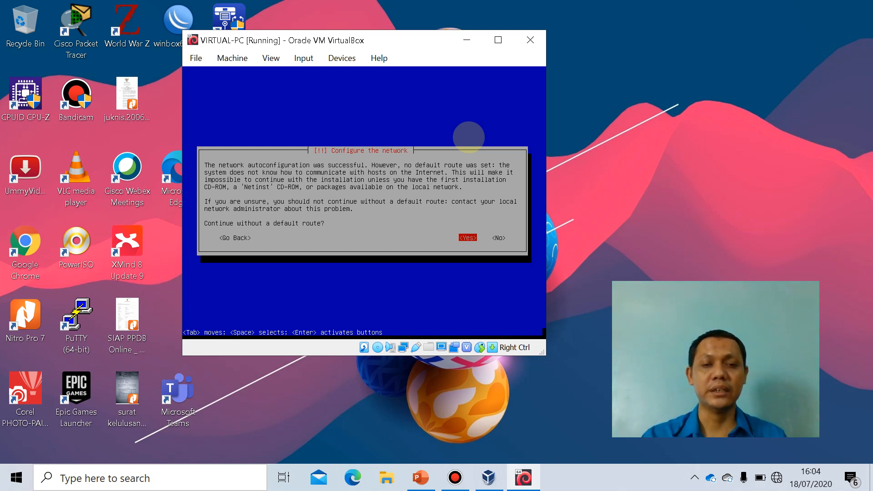
key(Return)
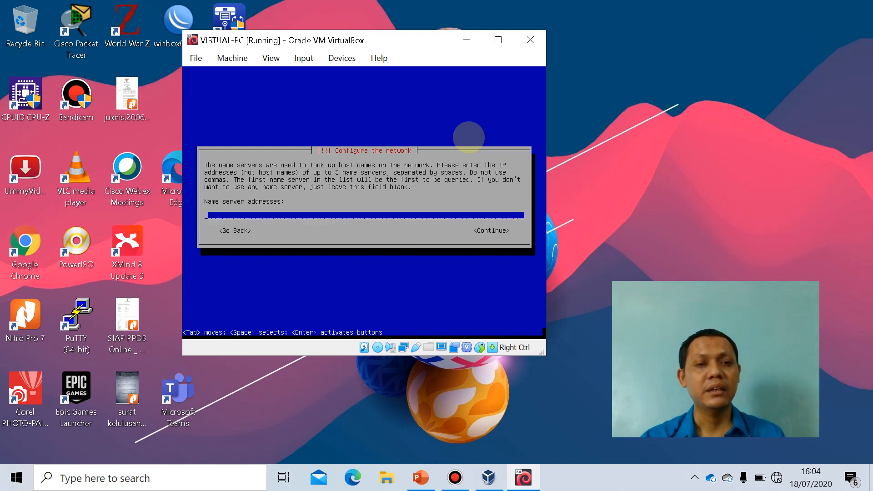
key(Tab)
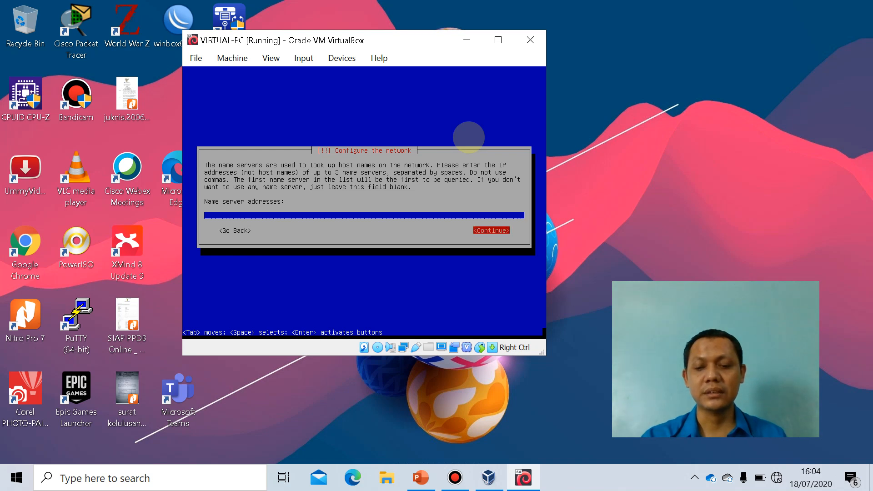
key(Return)
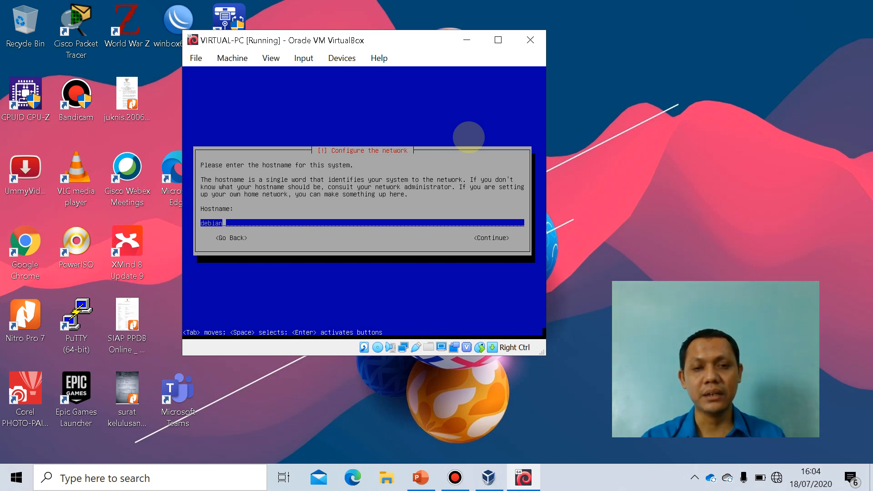
Accept debian as the system hostname and leave the domain name empty.
key(Tab)
key(Return)
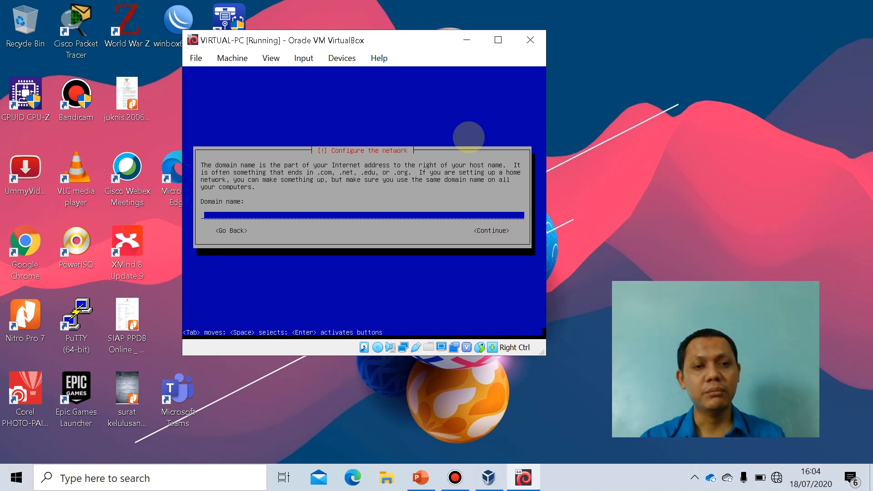
key(Tab)
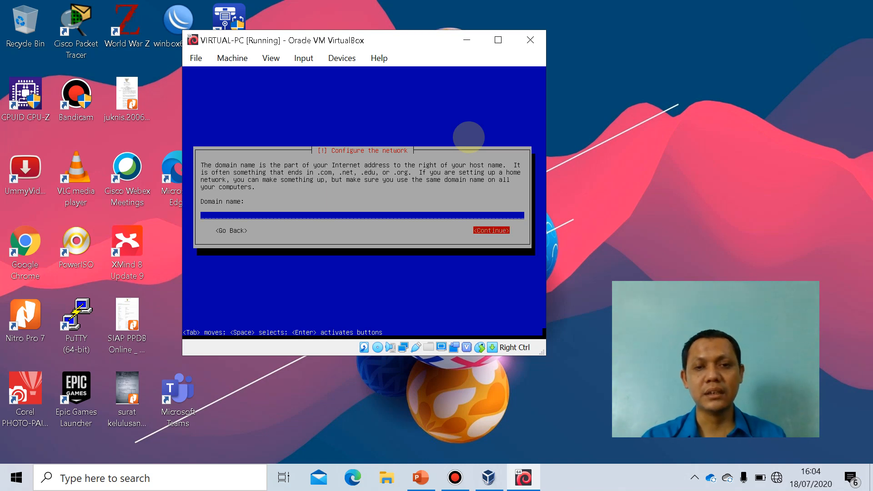
key(Return)
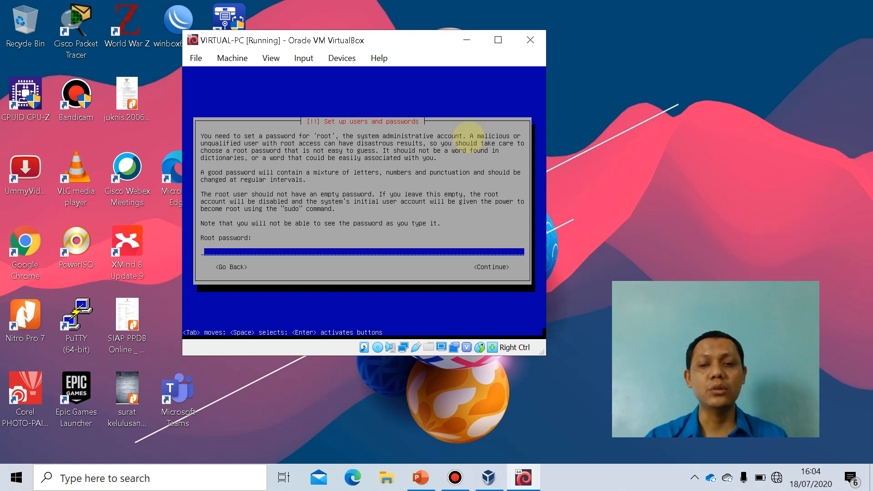
Enter the root password and re-enter it for verification.
text(*)
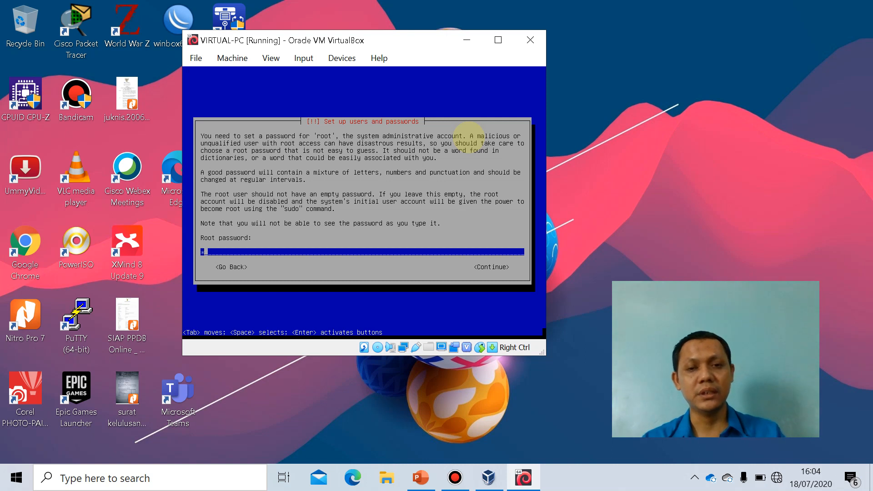
key(Tab)
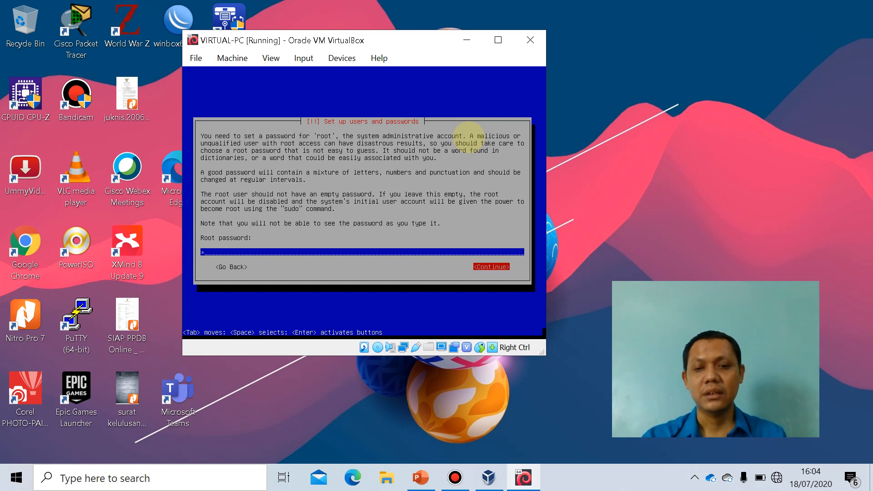
key(Return)
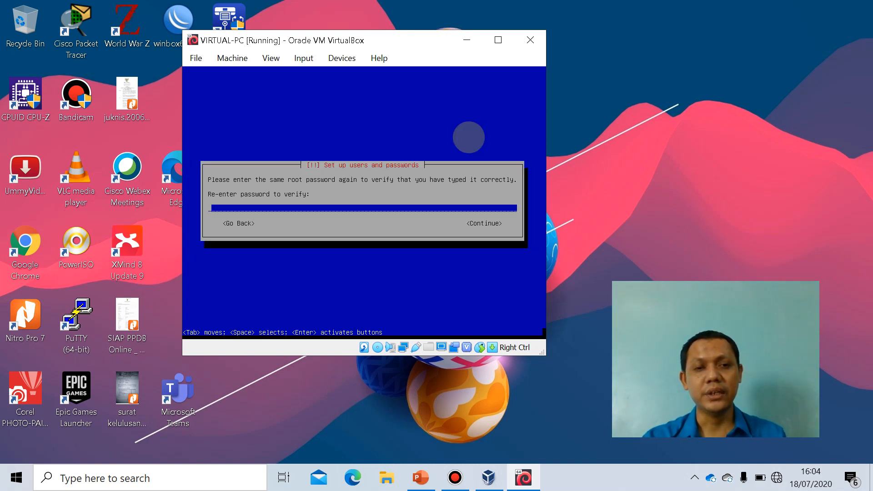
text(*)
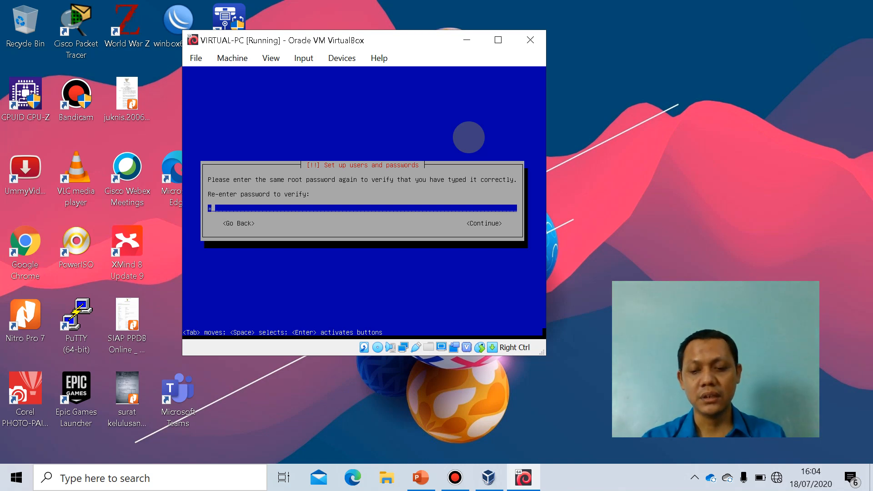
key(Tab)
key(Return)
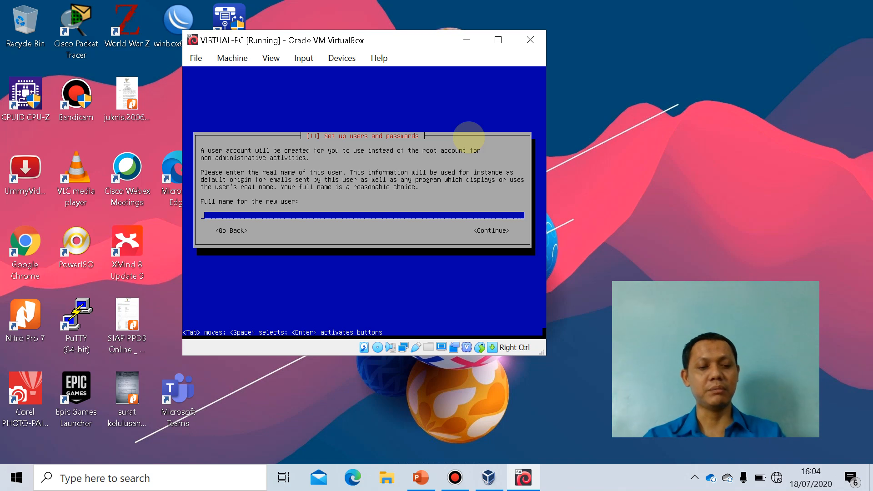
Enter the new user's full name and accept the suggested account username.
text(acim)
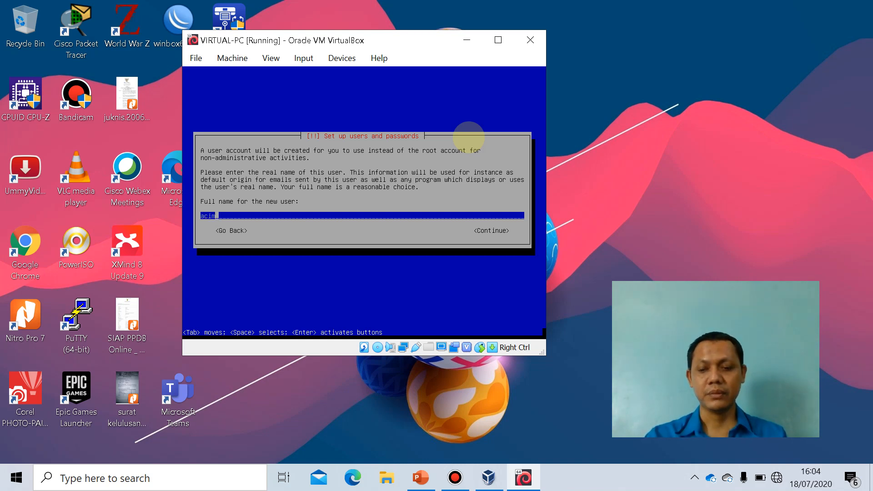
key(Tab)
key(Return)
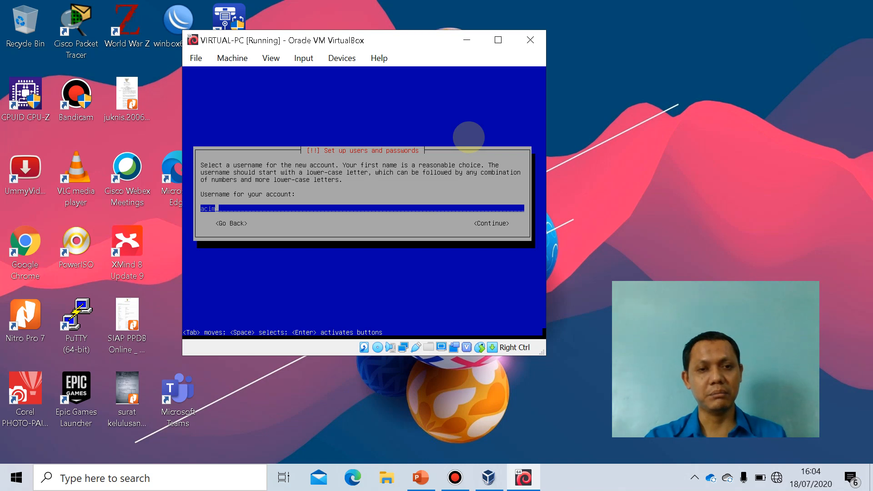
key(Return)
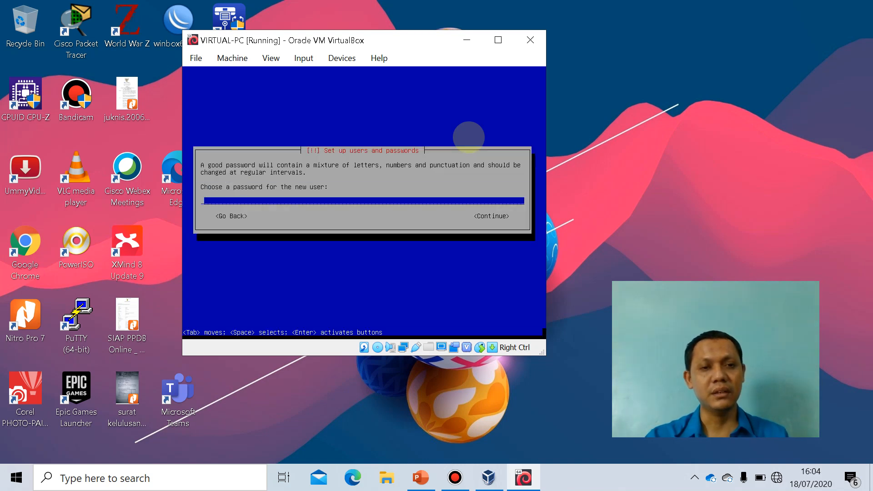
Enter the new user's password and re-enter it for verification.
text(*)
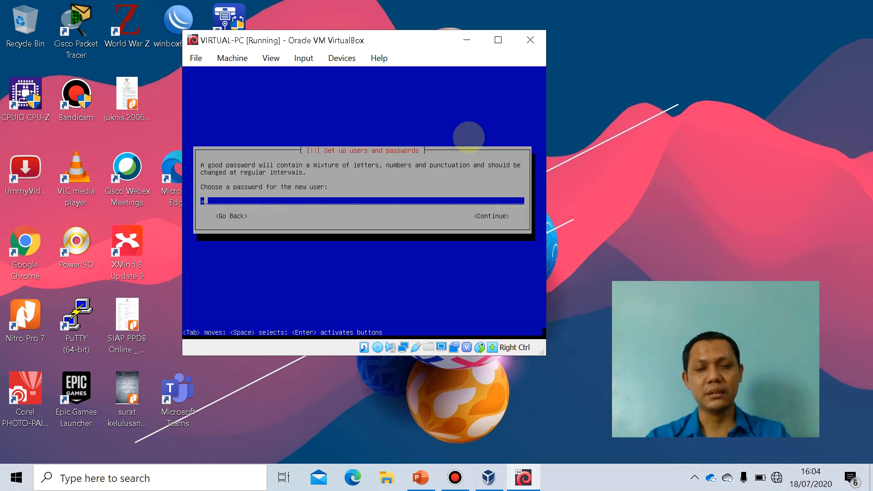
key(Return)
text(*)
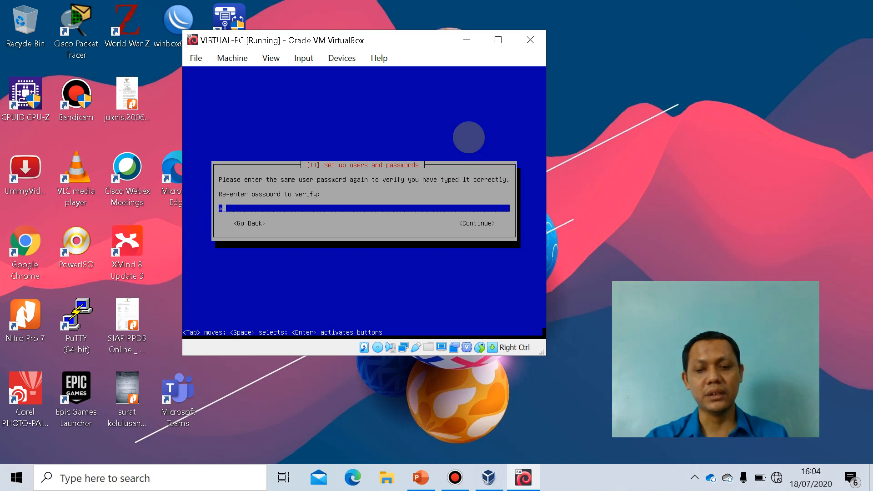
key(Return)
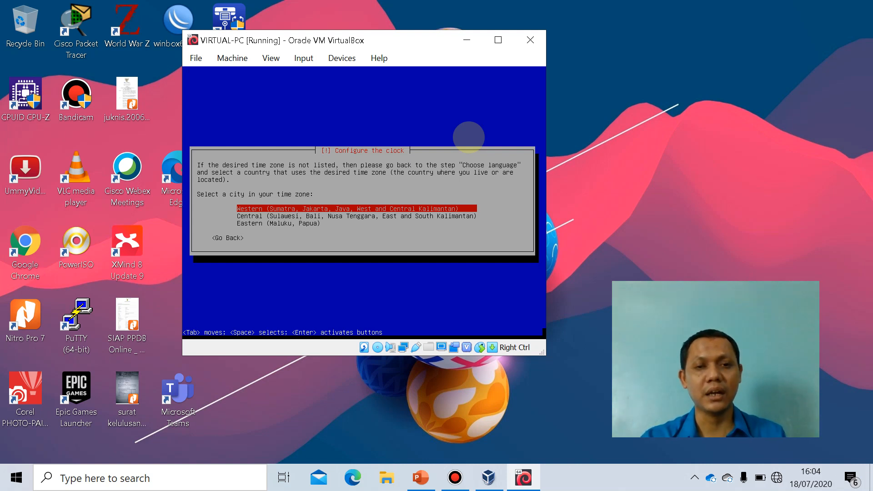
Set the time zone to Western (Sumatra, Jakarta, Java) and choose guided partitioning of the entire sda VBOX HARDDISK.
key(Return)
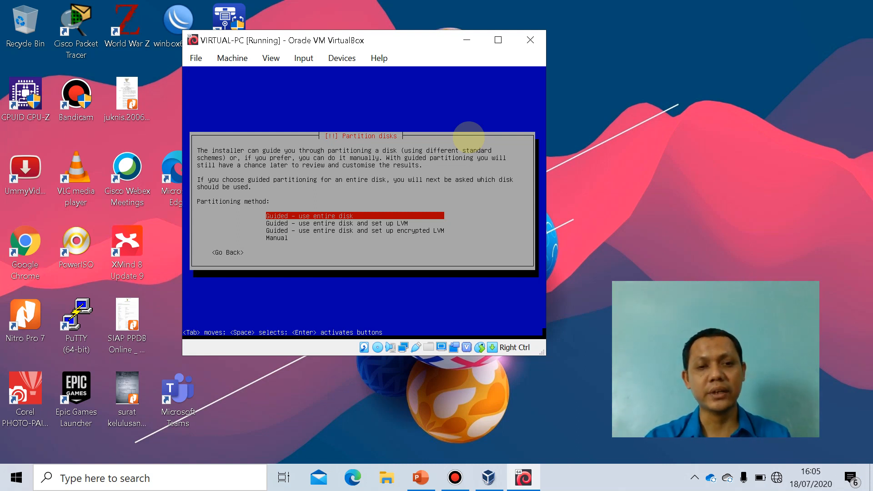
key(Return)
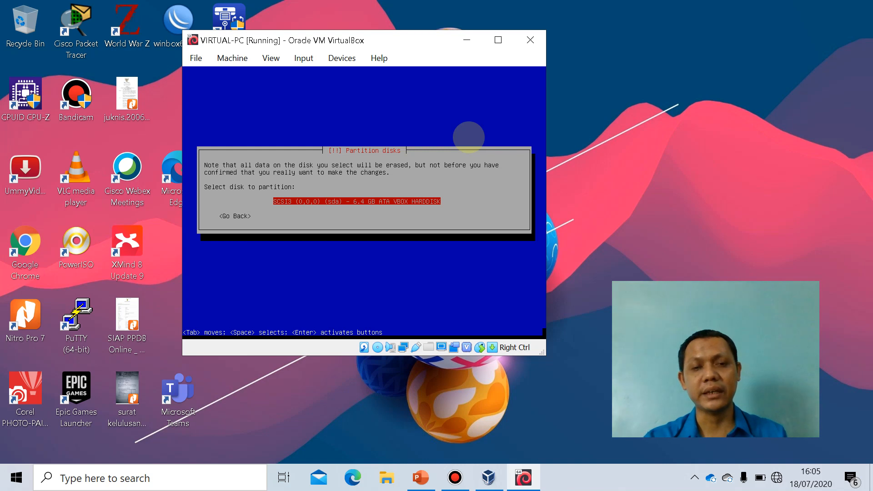
key(Return)
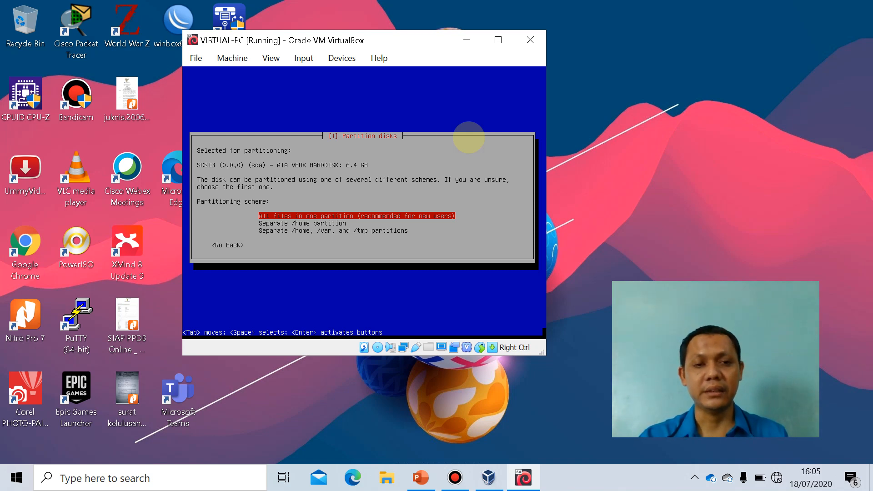
Choose the scheme with all files in one partition and write the partition changes to the disk.
key(Return)
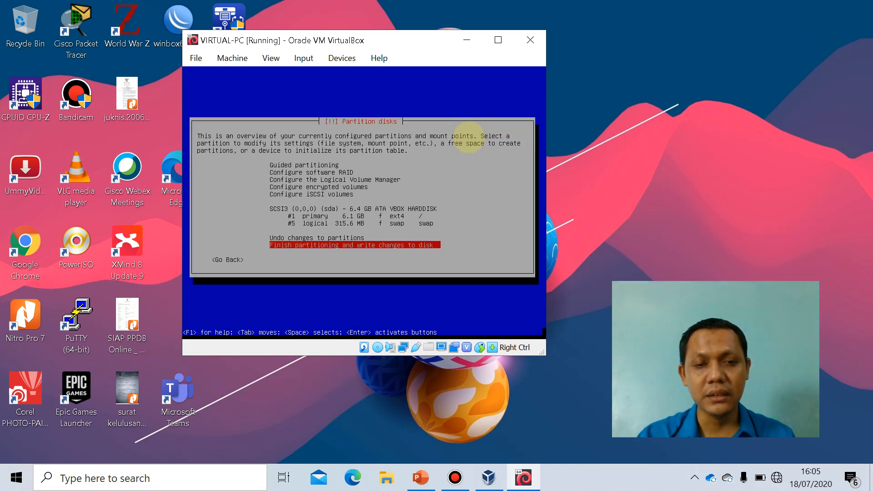
key(Return)
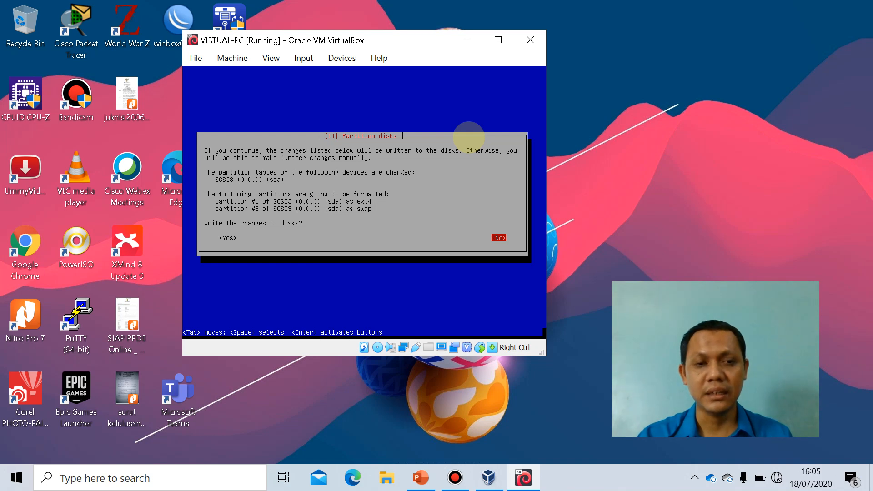
key(Tab)
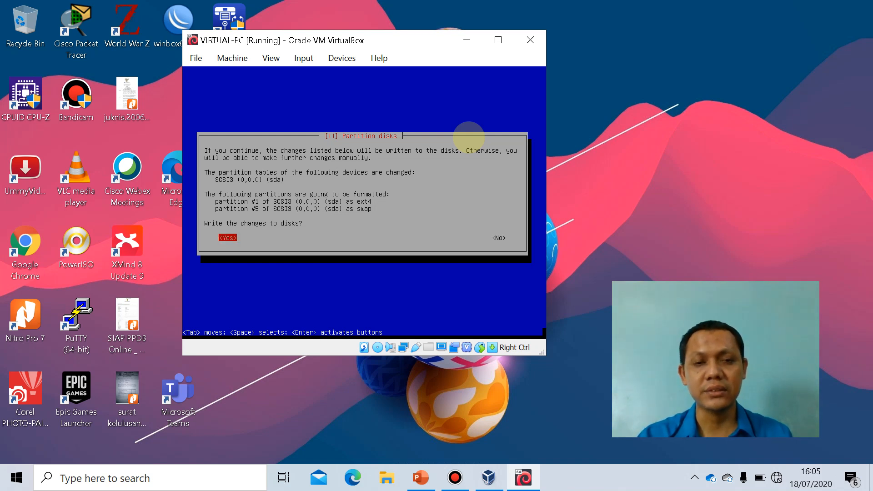
key(Return)
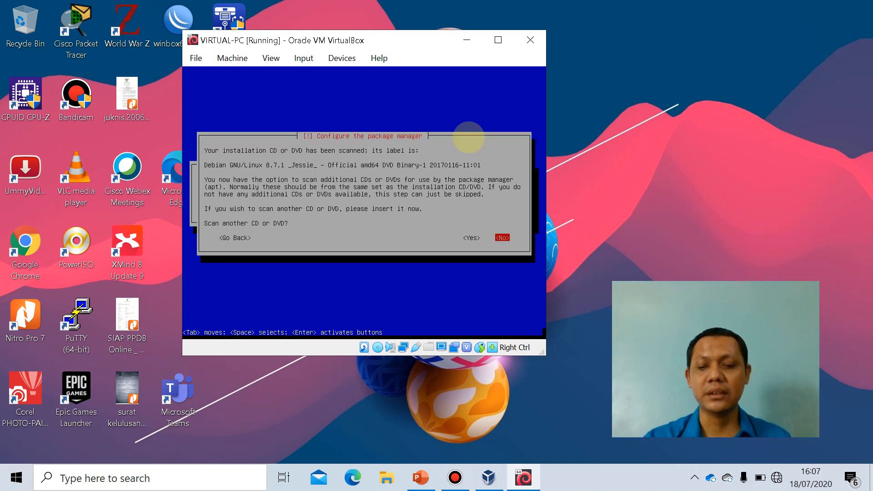
Decline scanning another CD or DVD, using a network mirror and participating in the package usage survey.
key(Return)
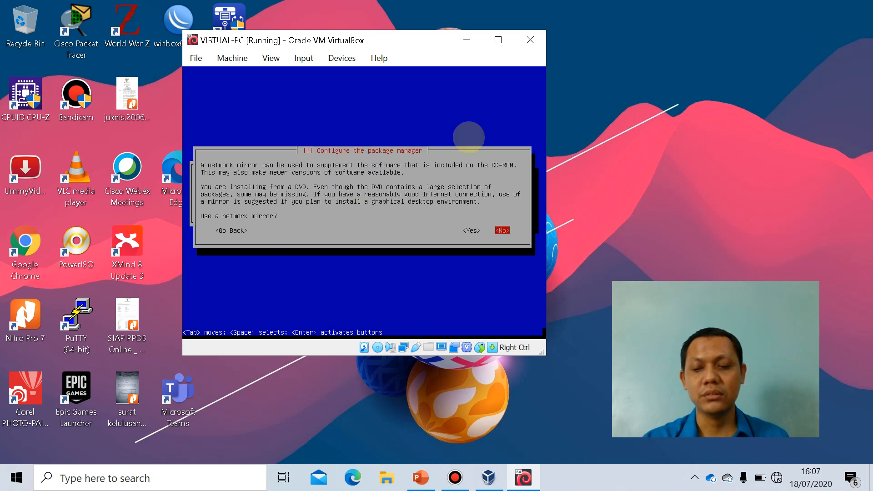
key(Return)
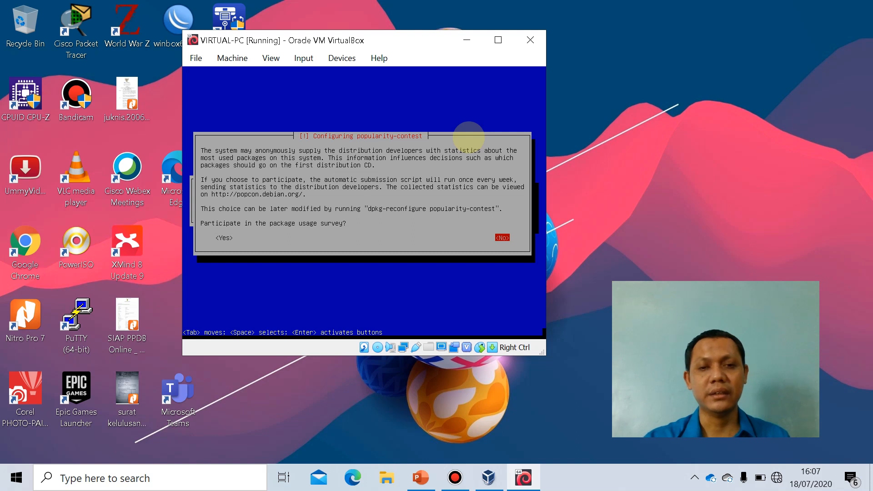
key(Return)
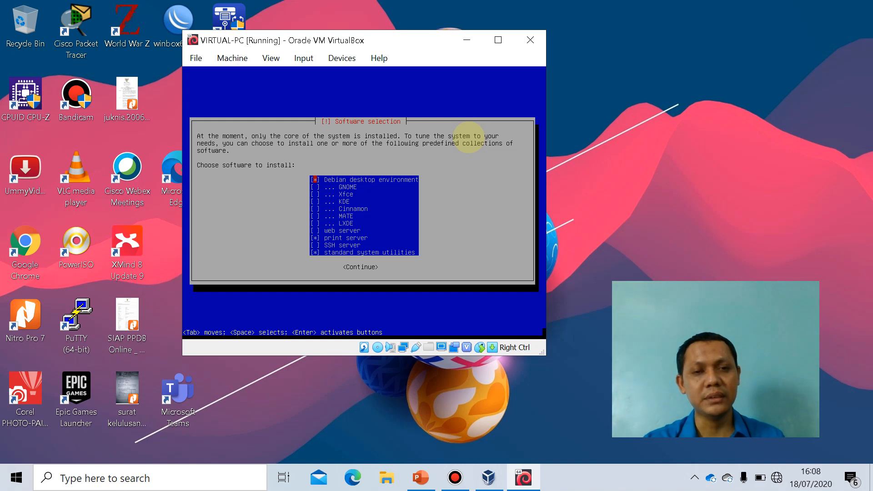
Deselect print server in the software selection, keep only standard system utilities, and install the selection.
key(Down)
key(Down)
key(Down)
key(Down)
key(Down)
key(Down)
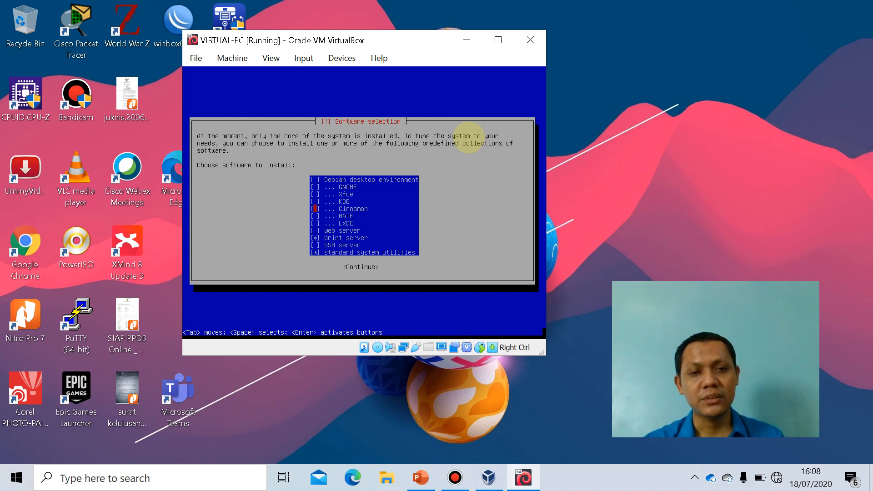
key(Down)
key(Down)
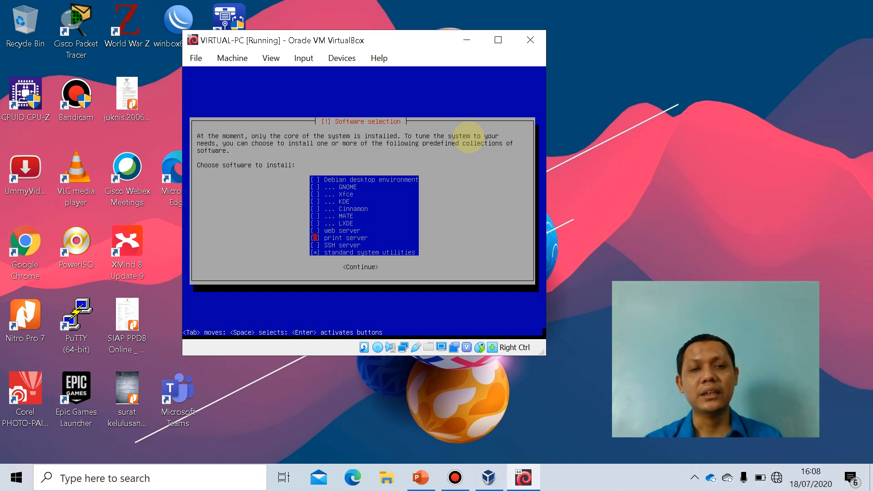
key(Return)
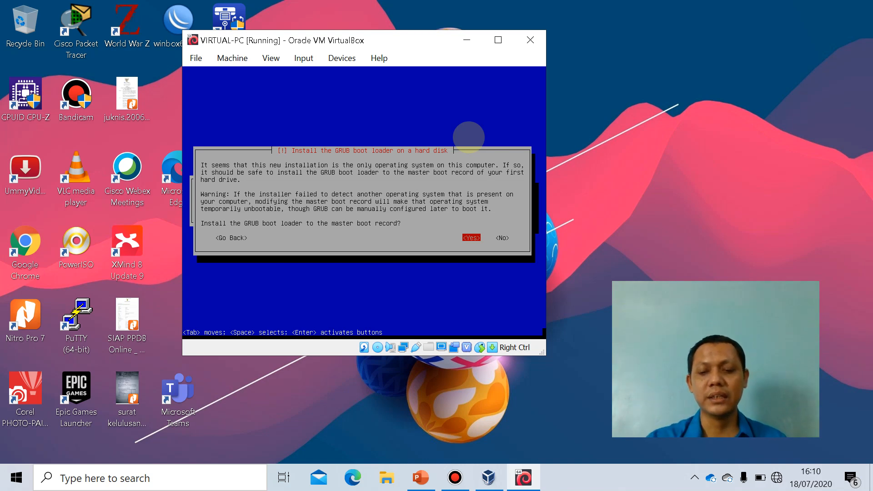
Install the GRUB boot loader to the master boot record on /dev/sda and finish the installation by rebooting.
key(Return)
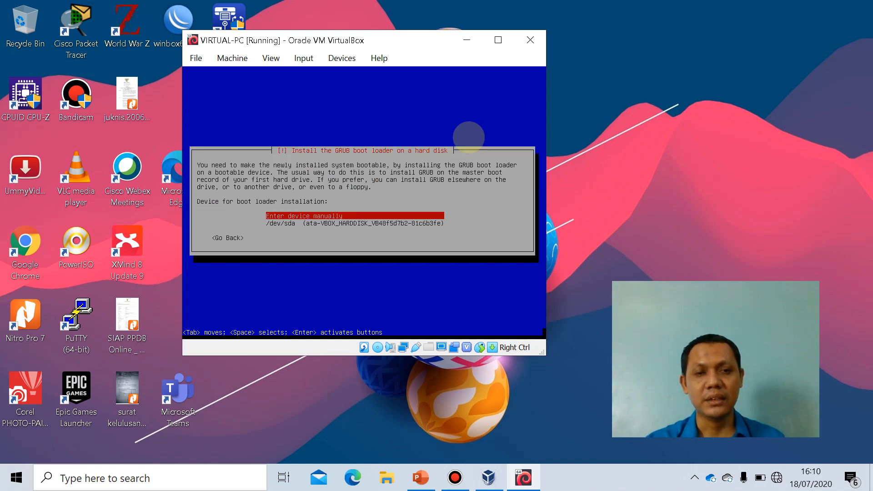
key(Down)
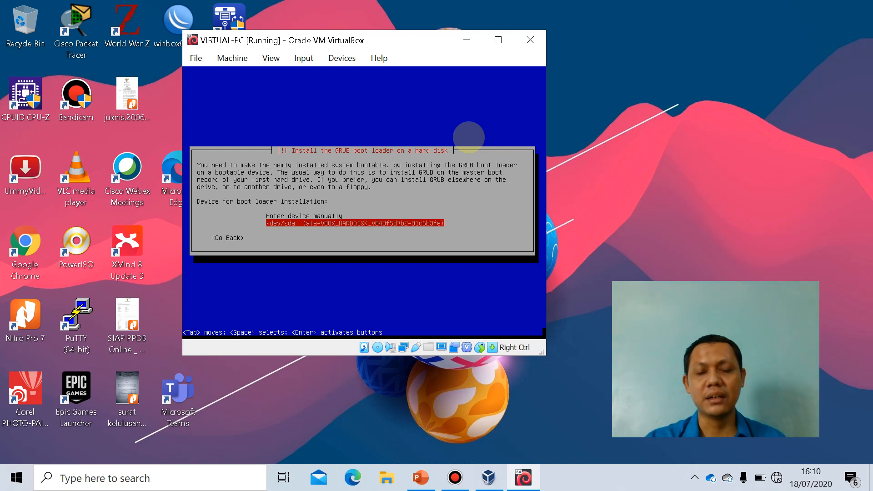
key(Return)
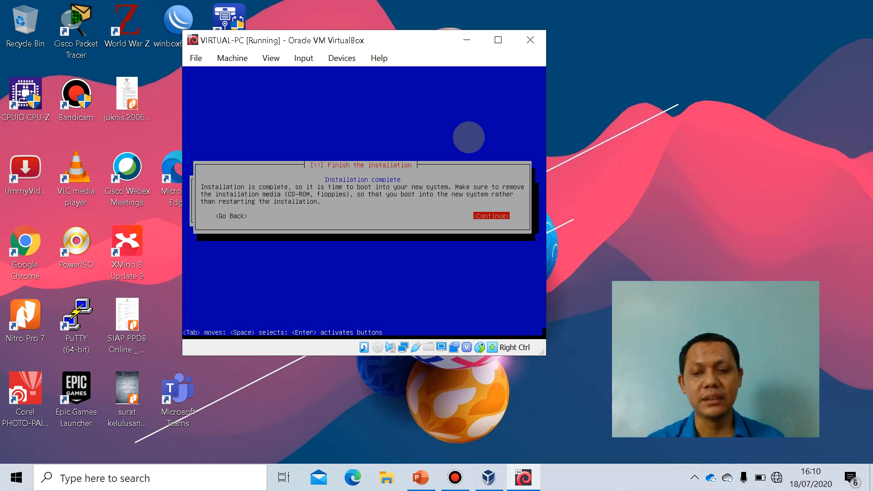
key(Return)
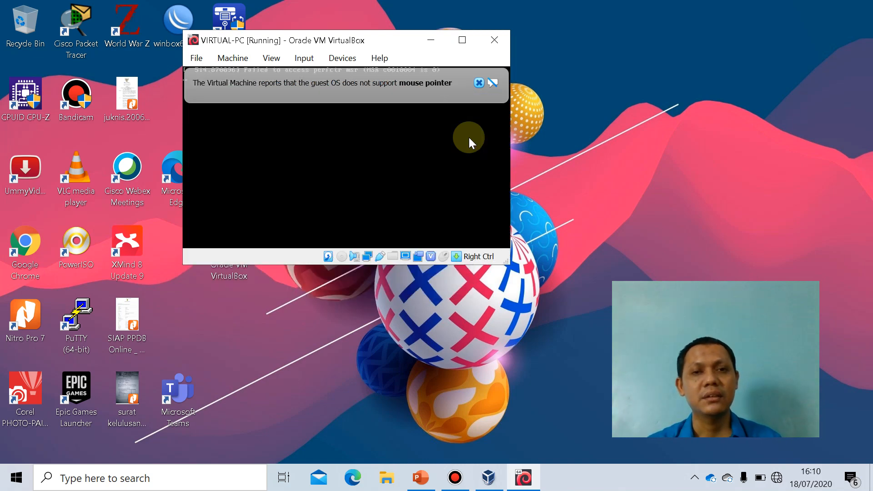
Dismiss the mouse pointer notification and log in to Debian as root with the root password.
click(478, 82)
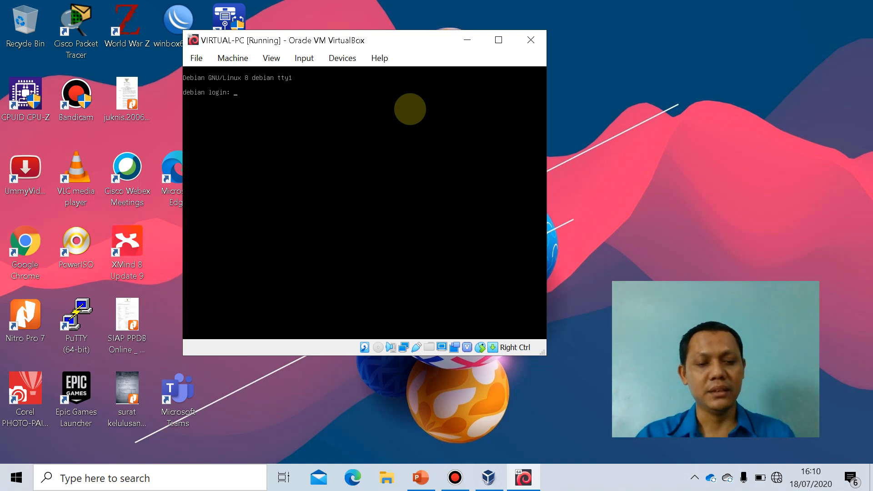
text(roo)
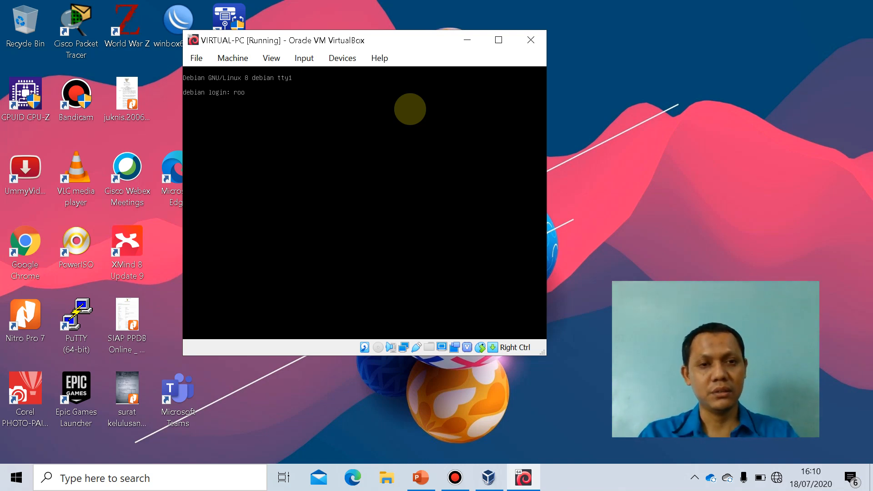
text(t)
key(Return)
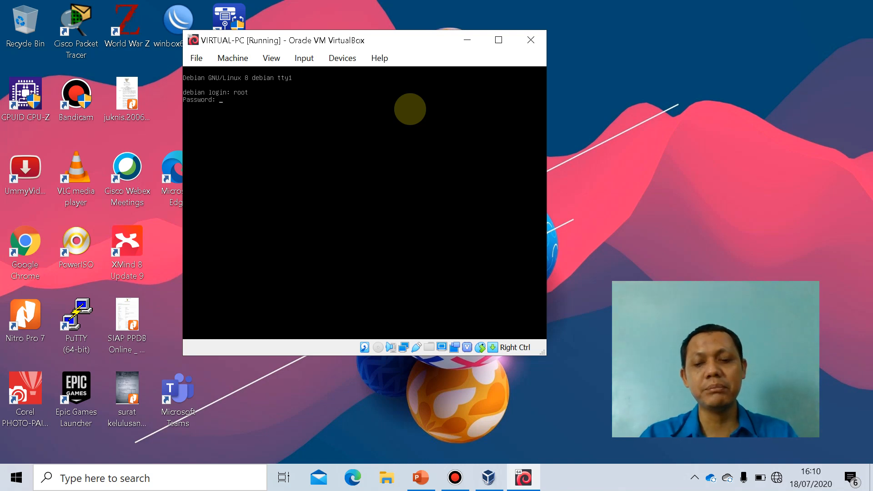
key(Return)
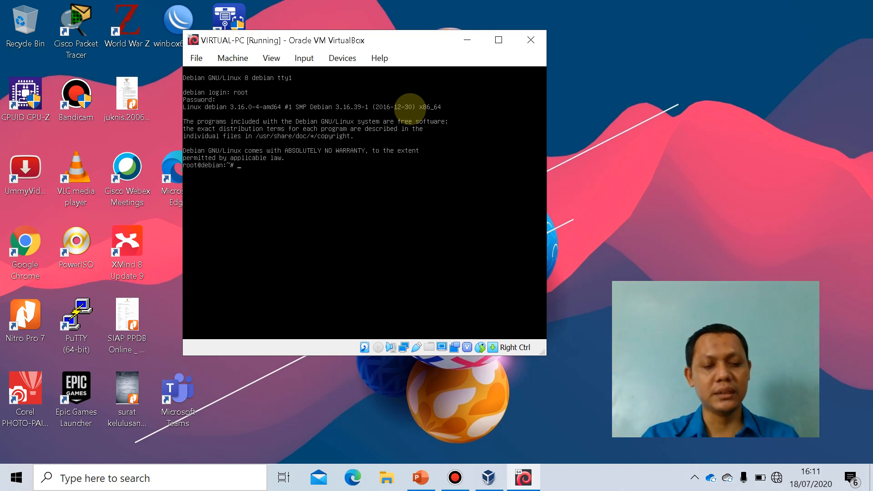
Clear the terminal and display the current month's calendar with the cal command.
text(e)
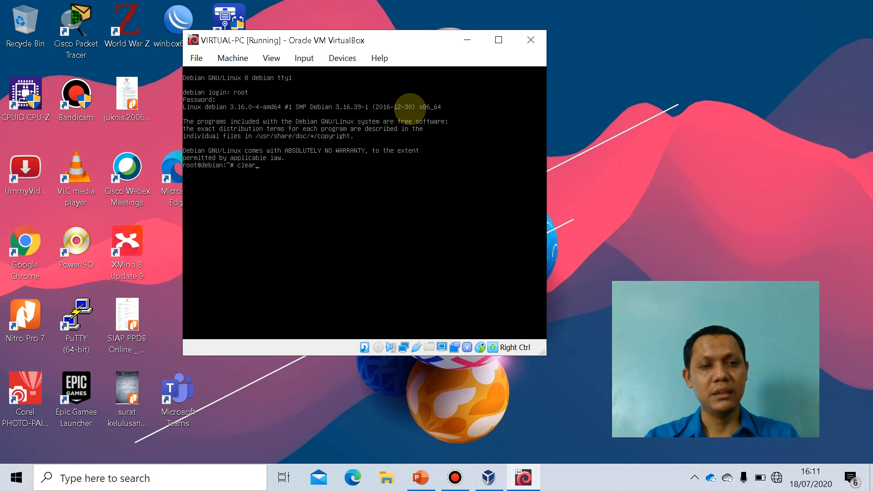
text(ar)
key(Return)
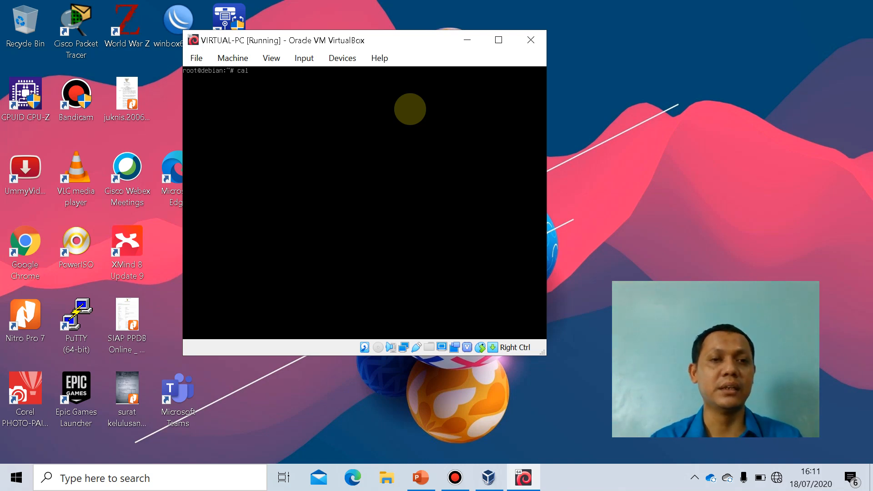
key(Return)
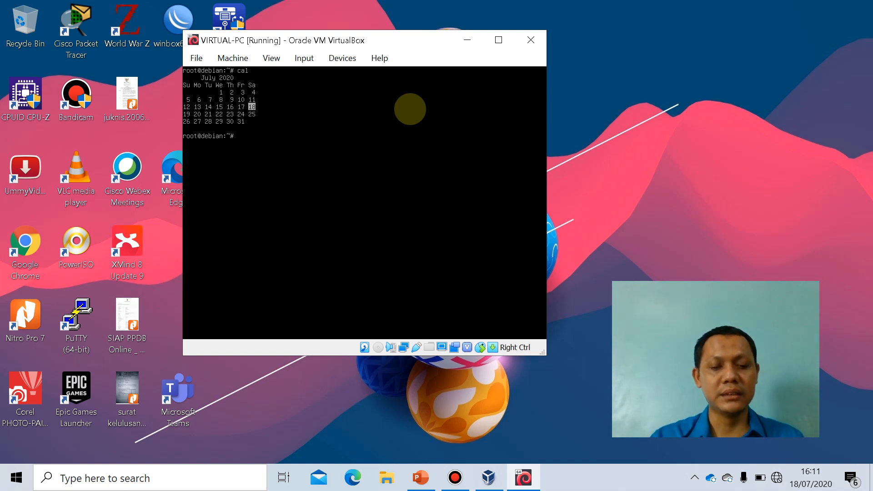
Shut down Debian with the halt command and close the virtual machine by powering it off.
text(lt)
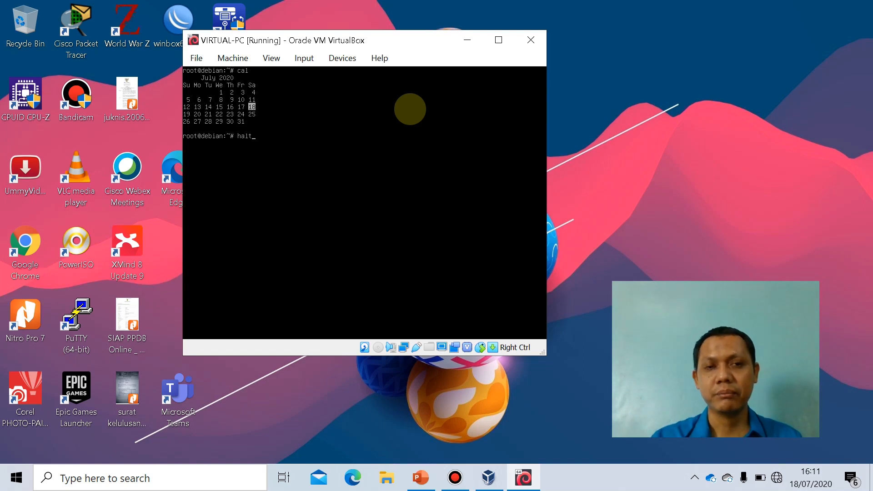
key(Return)
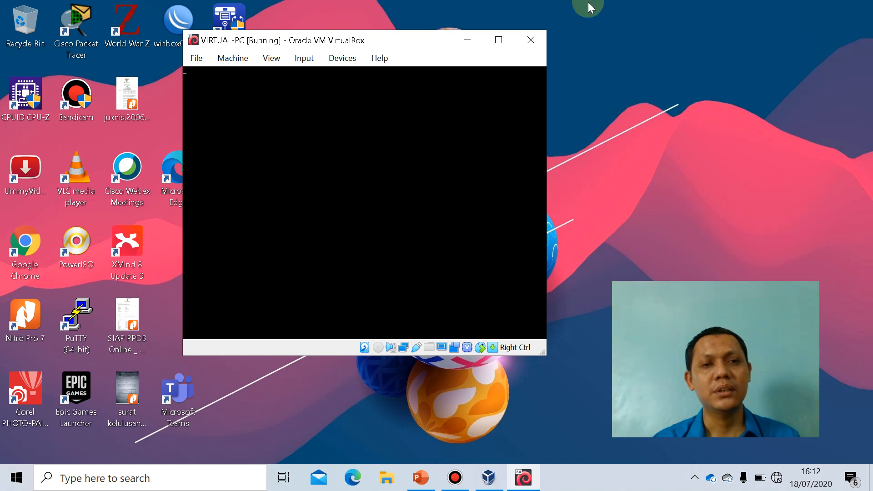
click(533, 39)
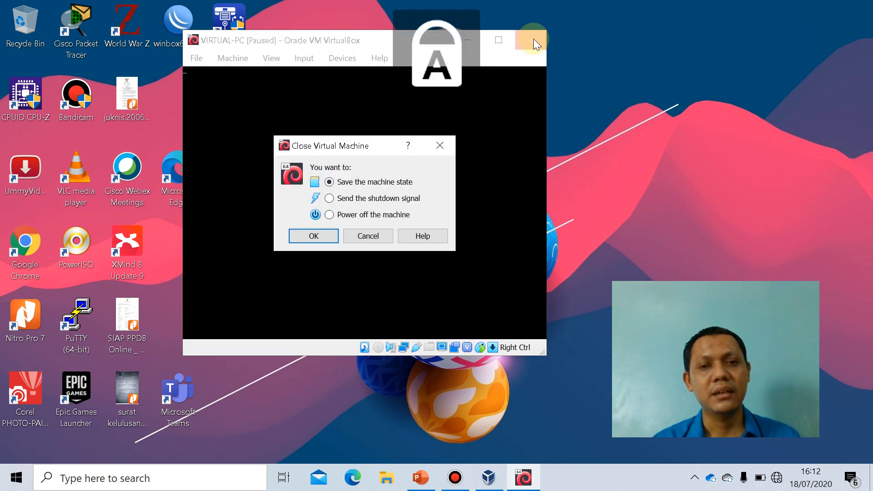
click(329, 214)
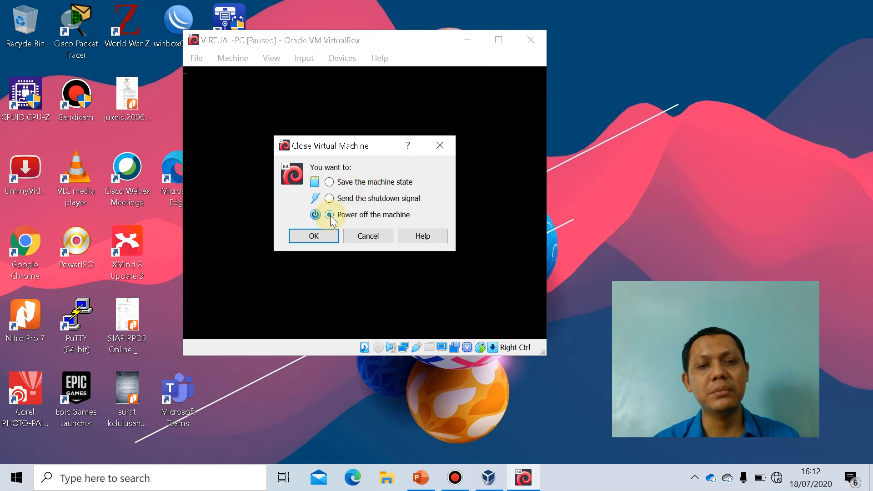
click(312, 236)
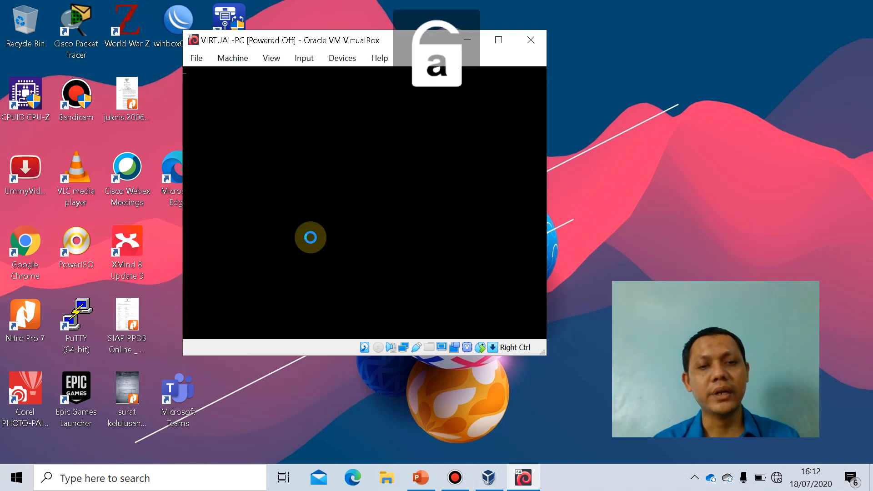
Switch to the asj-2.pptx presentation in PowerPoint and show its first slide.
click(421, 478)
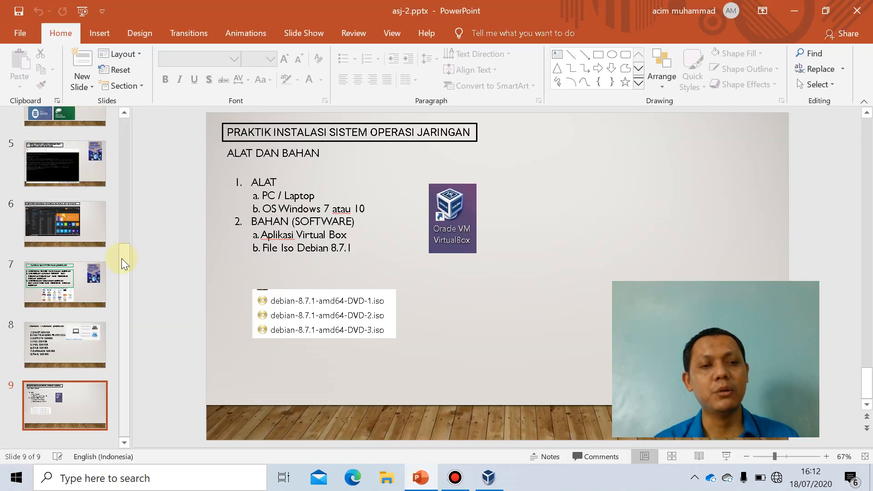
drag(122, 253, 121, 126)
click(73, 145)
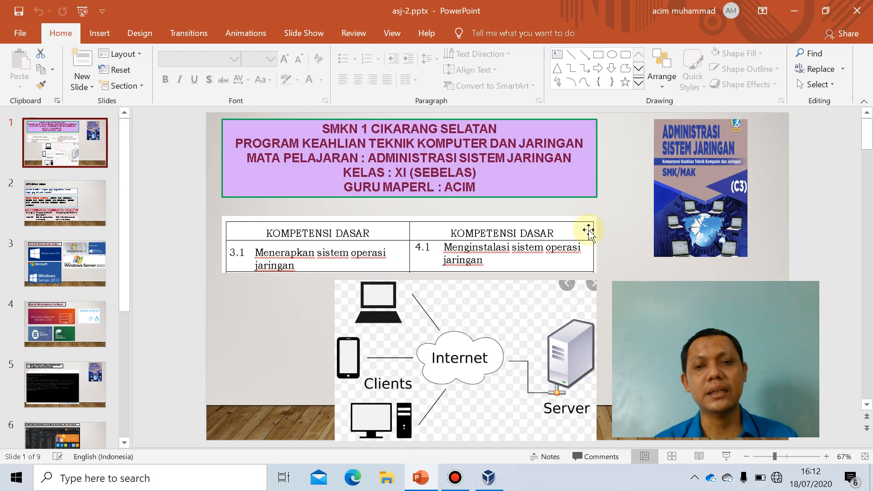